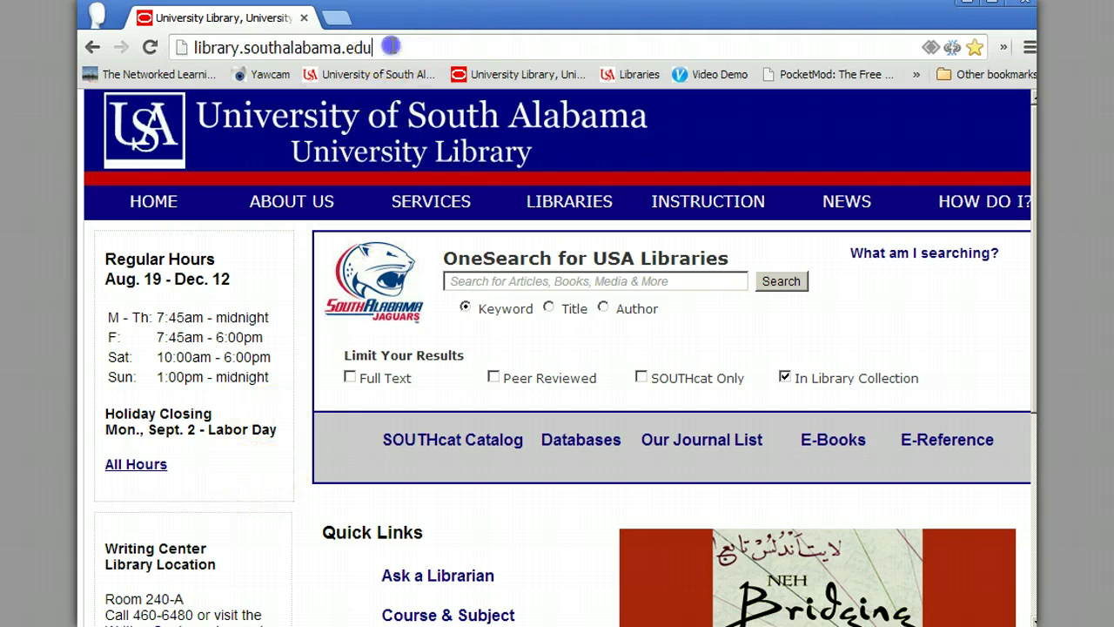
Step: Open Our Journal List from the University Library home page at library.southalabama.edu
click(392, 46)
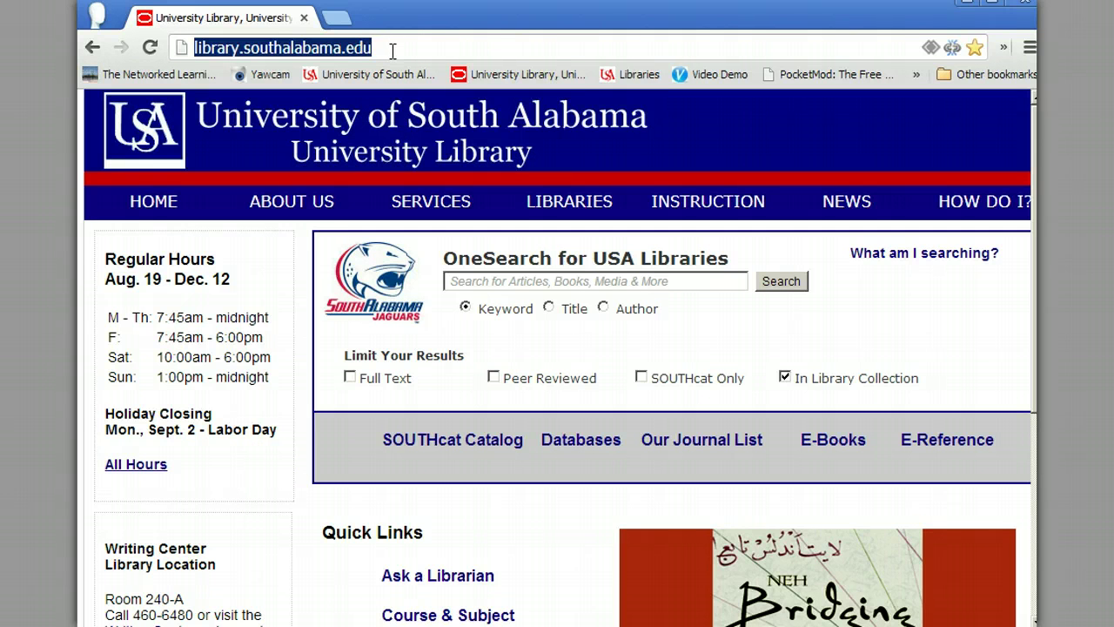
click(273, 260)
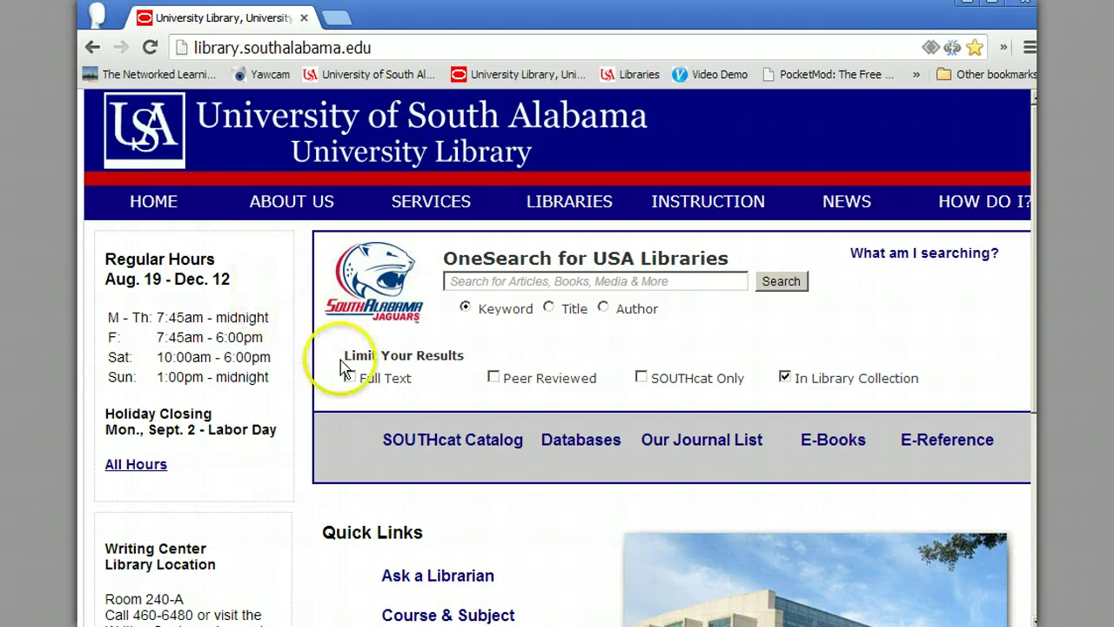
mouse_move(727, 443)
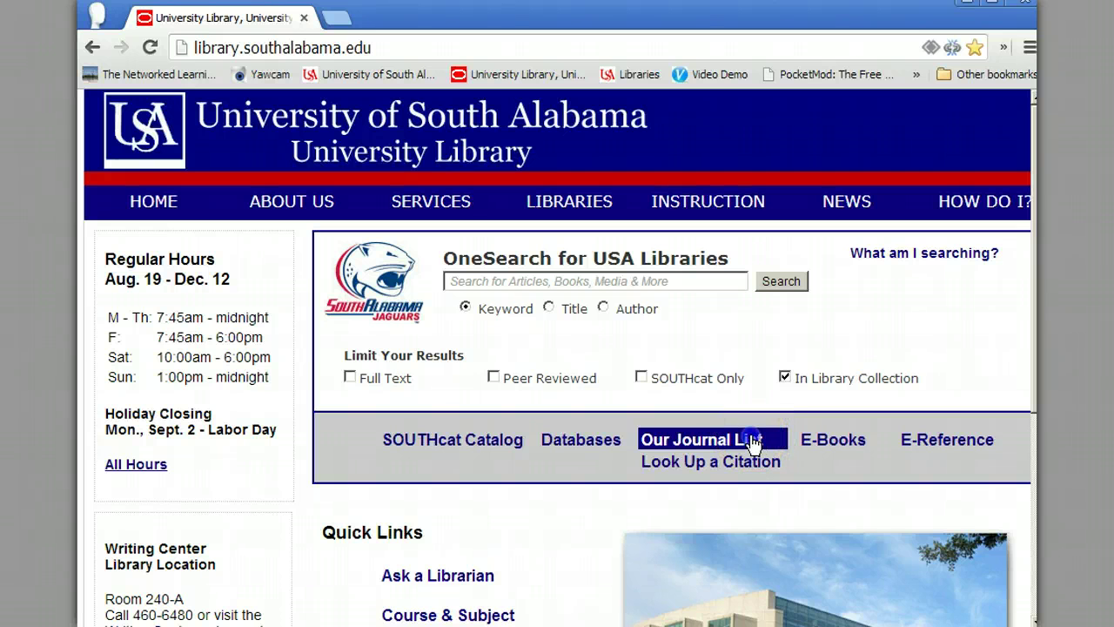
click(754, 444)
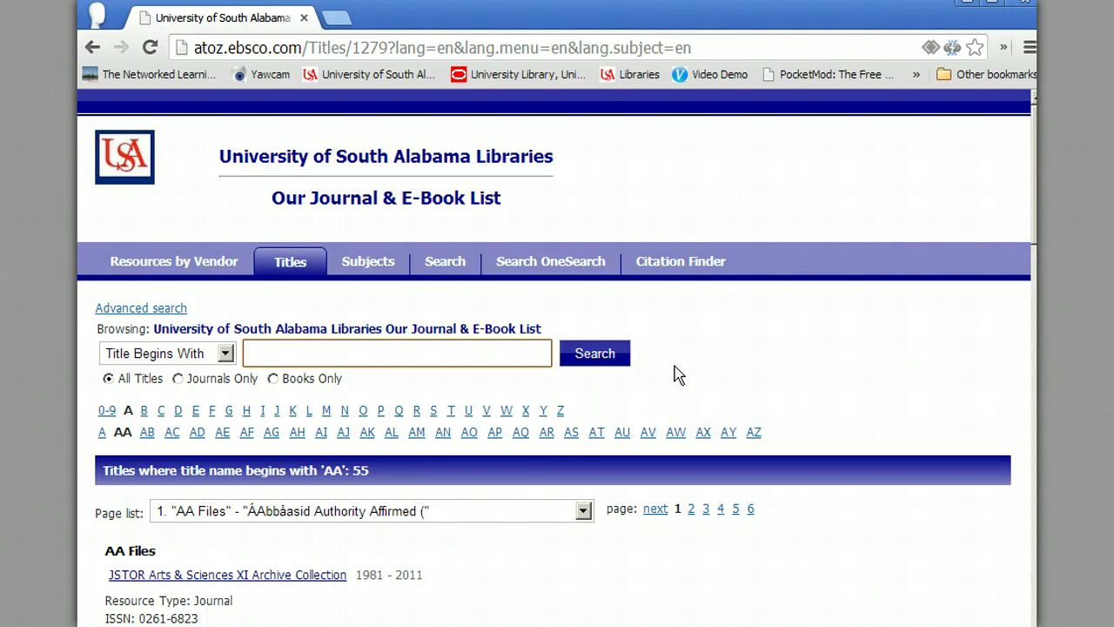
Step: Search all titles in the journal and e-book list for titles beginning with "new york times"
click(659, 379)
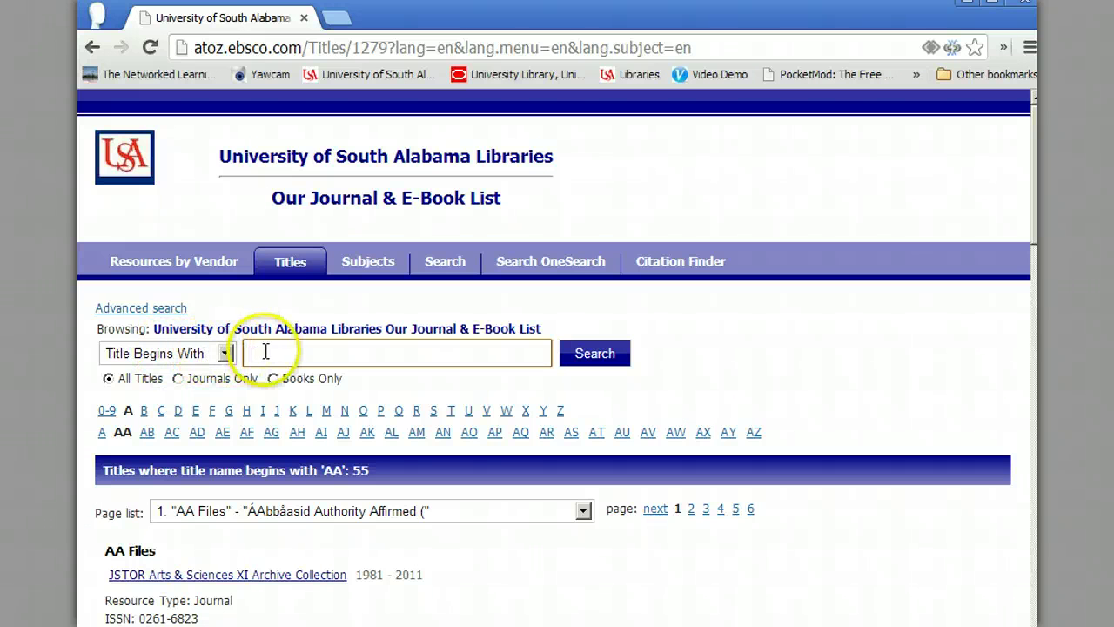
text(new york times)
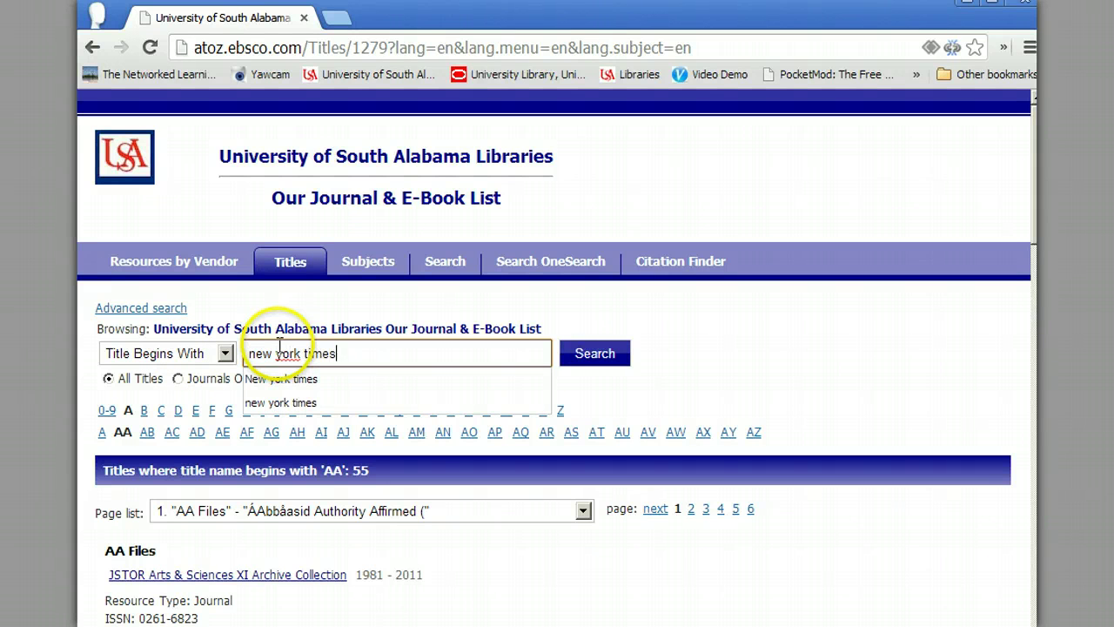
click(589, 357)
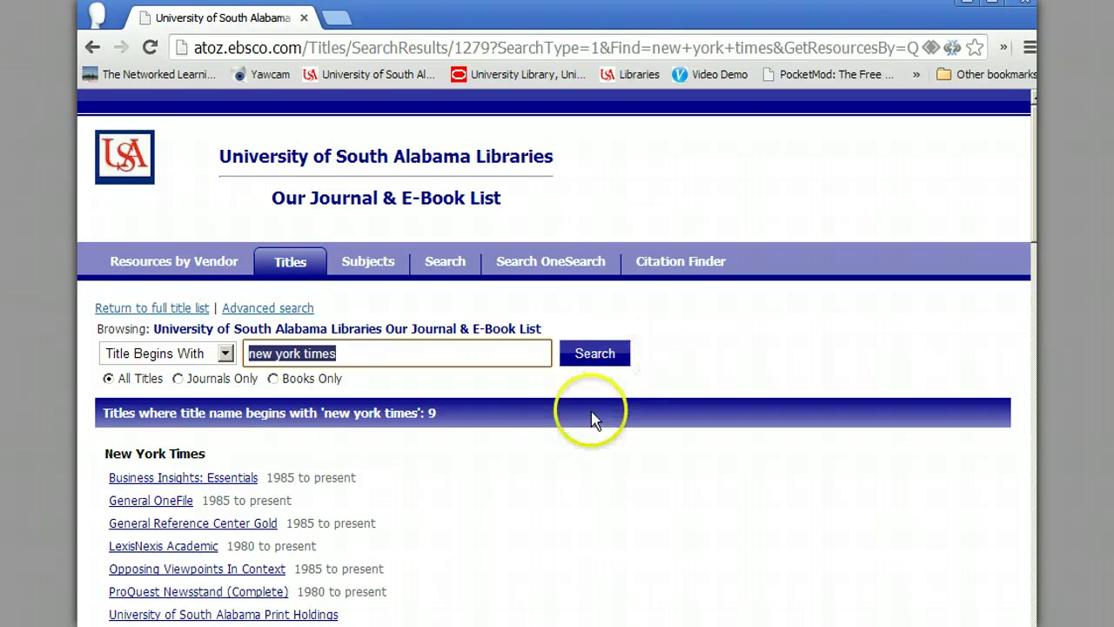
Step: Open the New York Times through Business Insights: Essentials and go to its publication page
scroll(454, 457, down, 2)
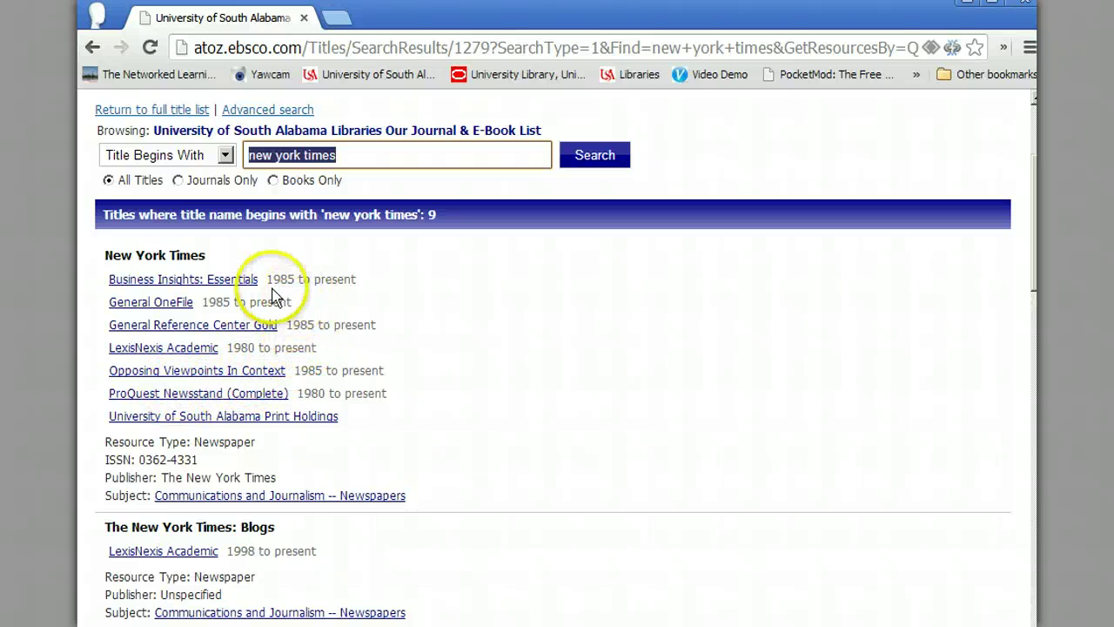
click(214, 281)
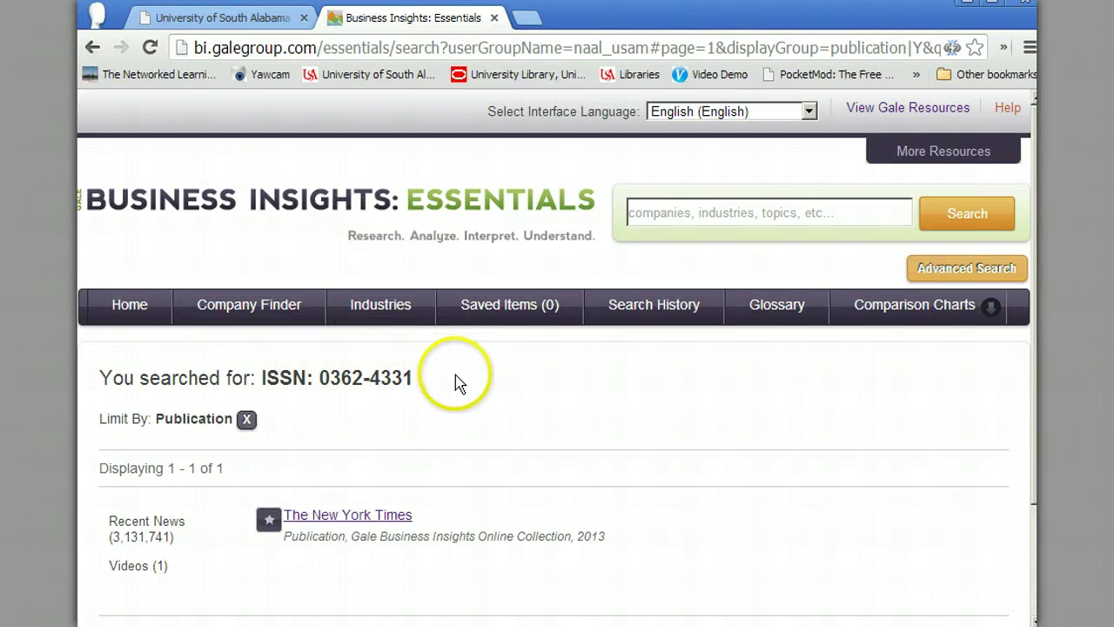
scroll(460, 385, down, 3)
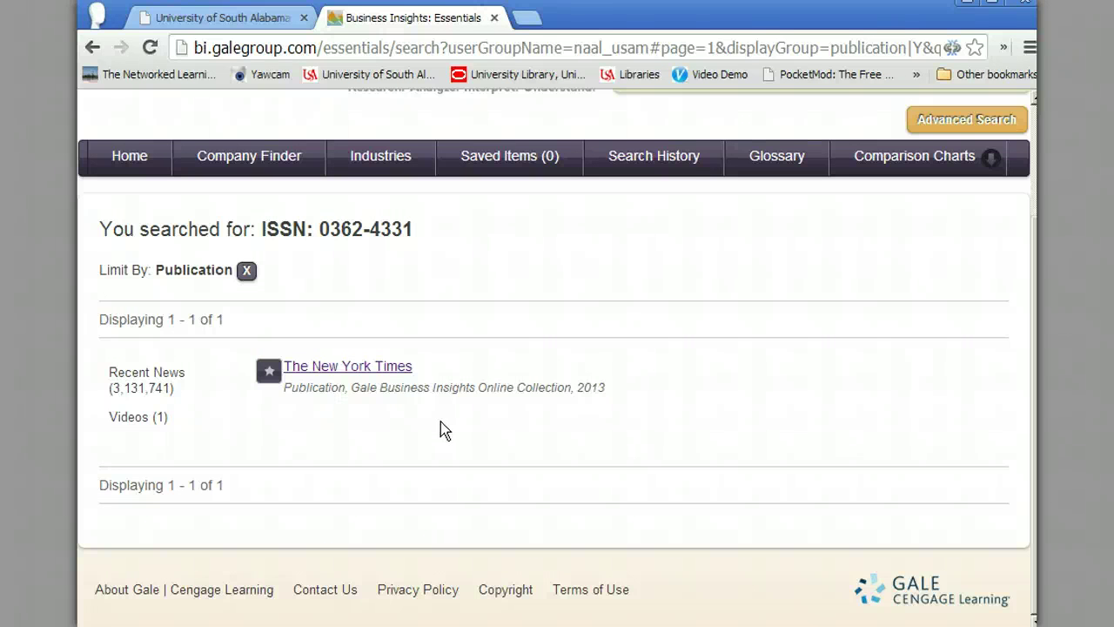
click(333, 373)
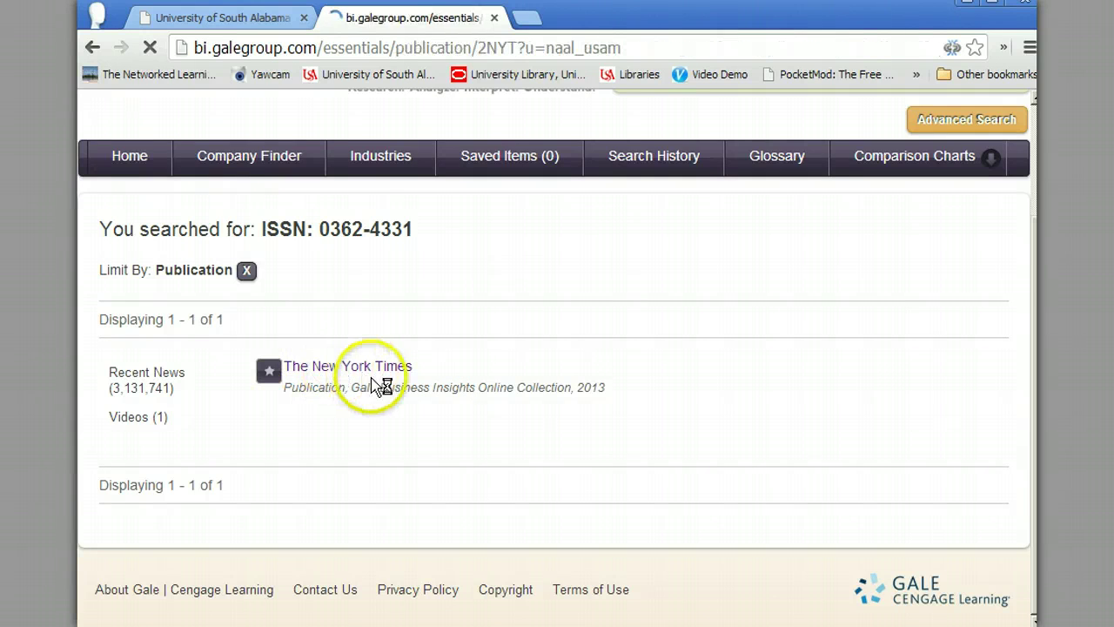
Step: Choose 2013 in the full-text coverage list and open the September 18, 2013 issue
scroll(469, 455, down, 3)
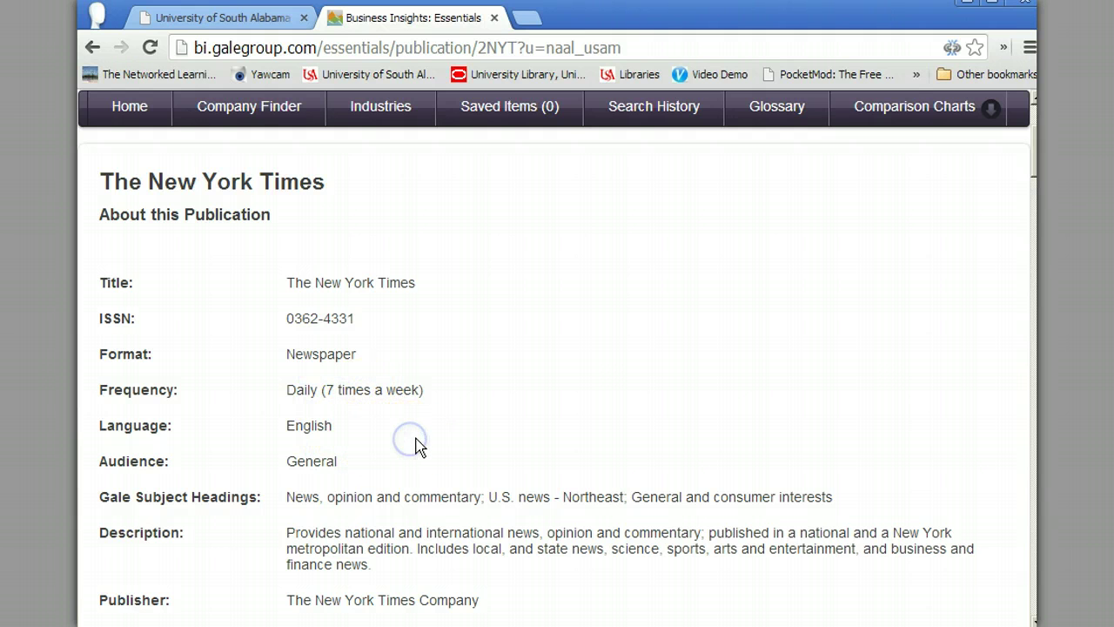
scroll(416, 446, down, 5)
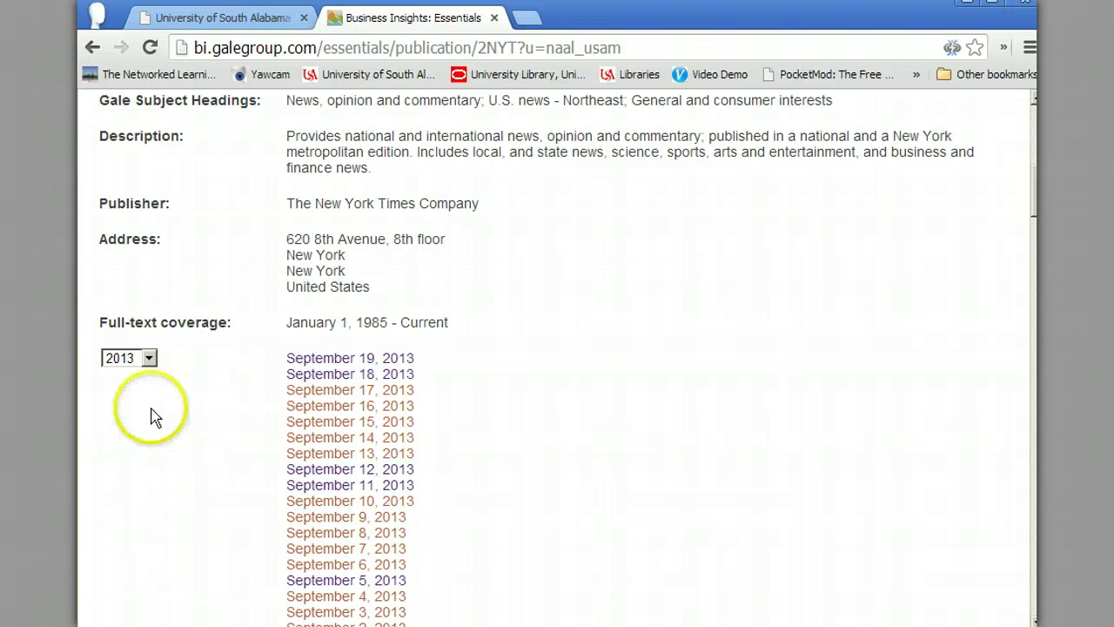
click(149, 359)
mouse_move(152, 398)
mouse_down()
mouse_move(151, 592)
mouse_move(152, 392)
mouse_up()
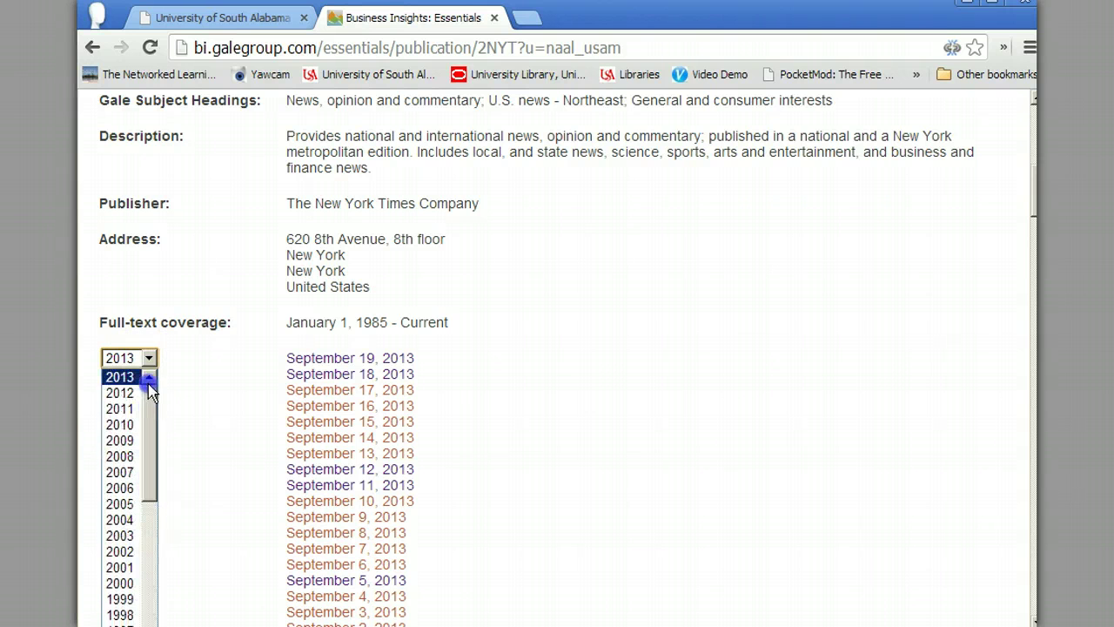
click(123, 378)
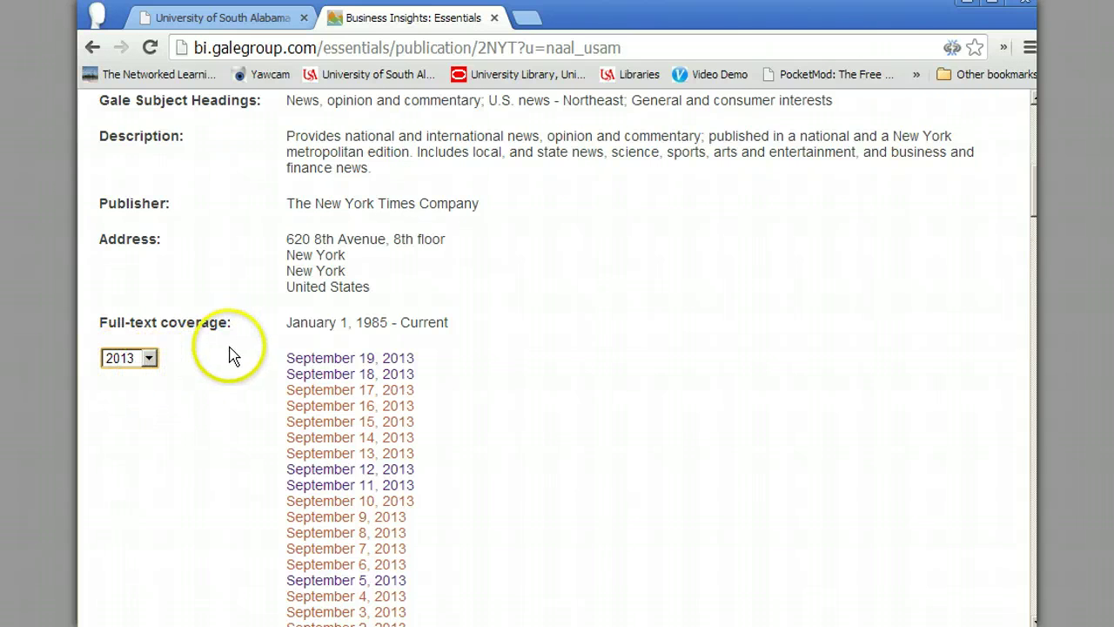
click(338, 375)
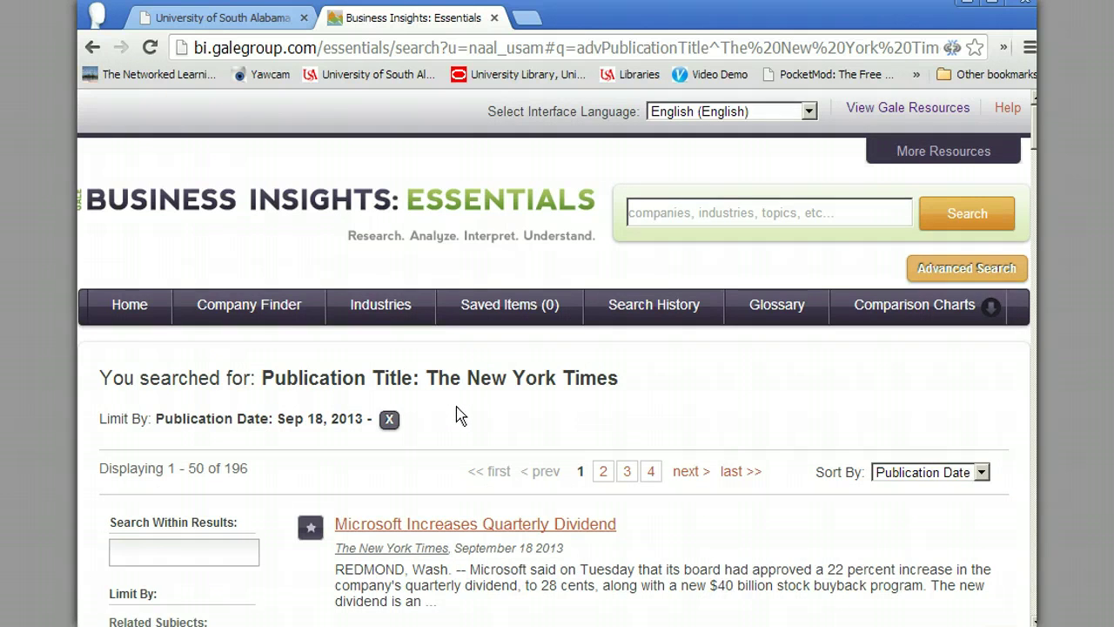
Step: Examine the number of results and the list of articles for the September 18, 2013 issue
scroll(460, 416, down, 2)
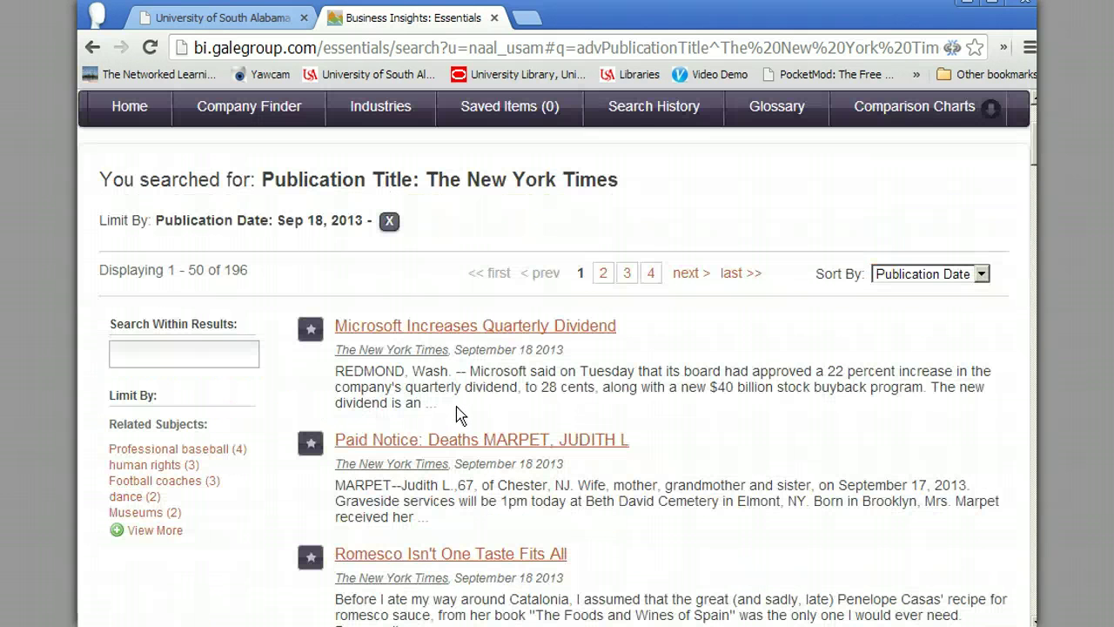
click(250, 271)
drag(250, 275, 183, 273)
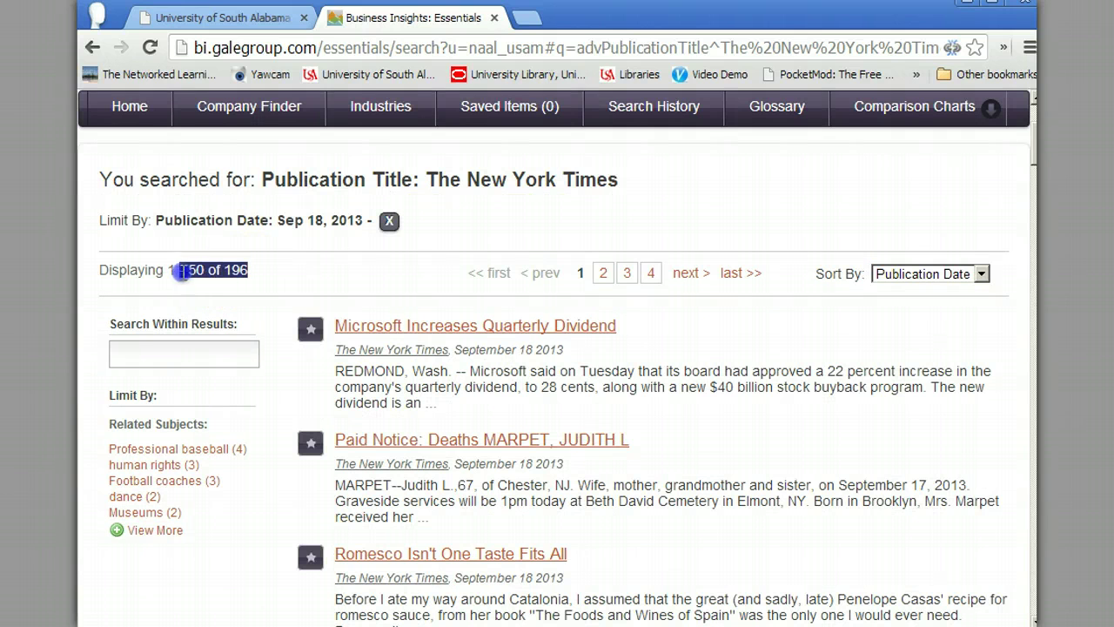
click(247, 273)
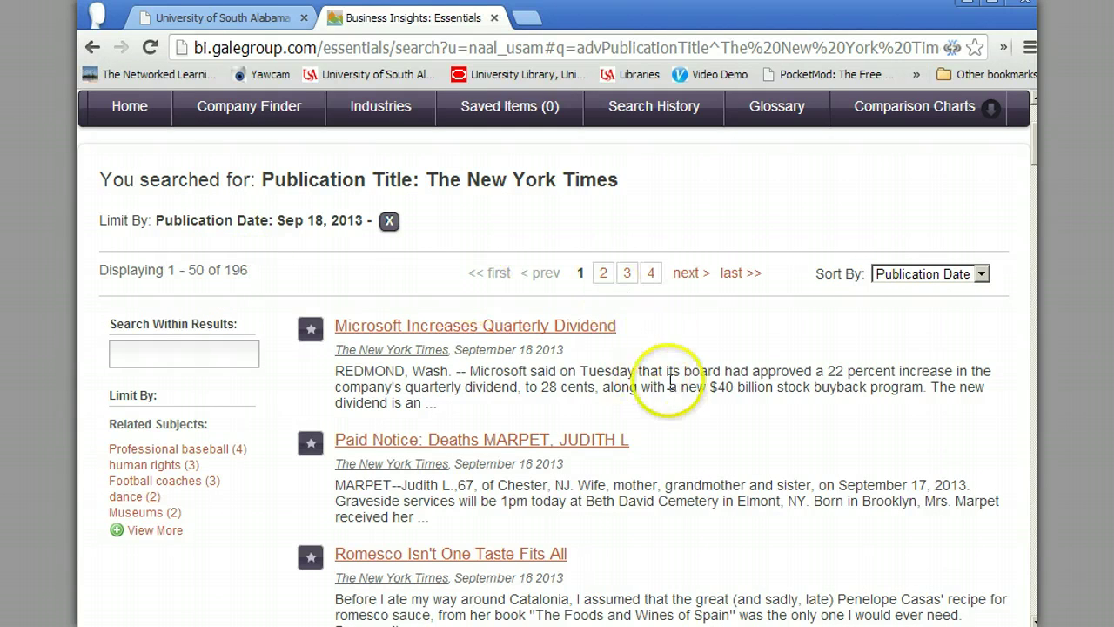
scroll(684, 399, down, 5)
scroll(684, 398, down, 15)
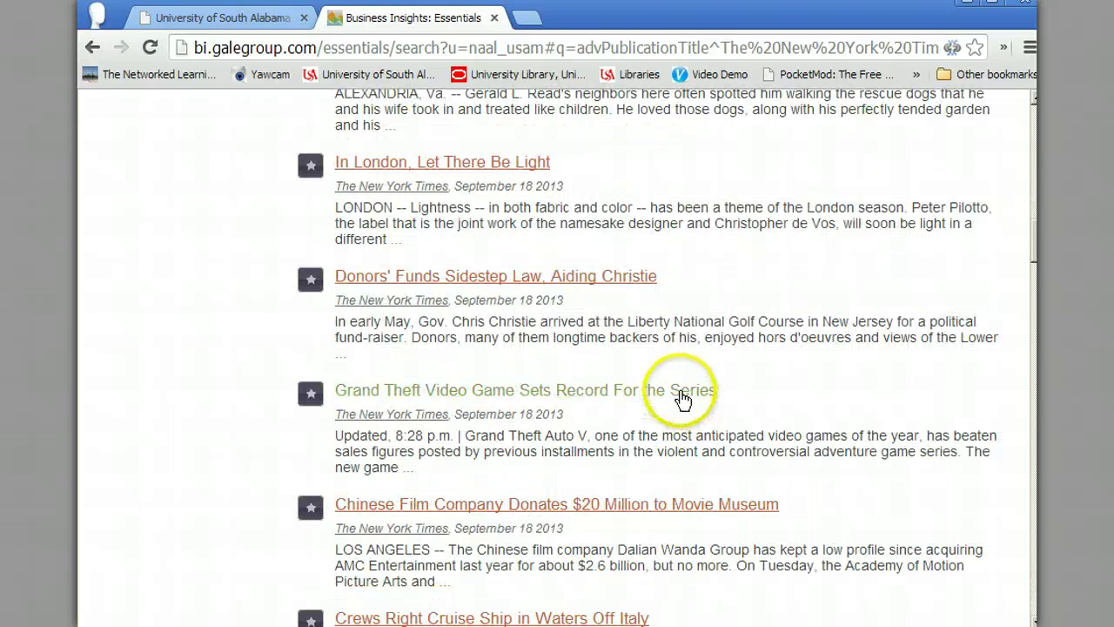
scroll(684, 399, down, 8)
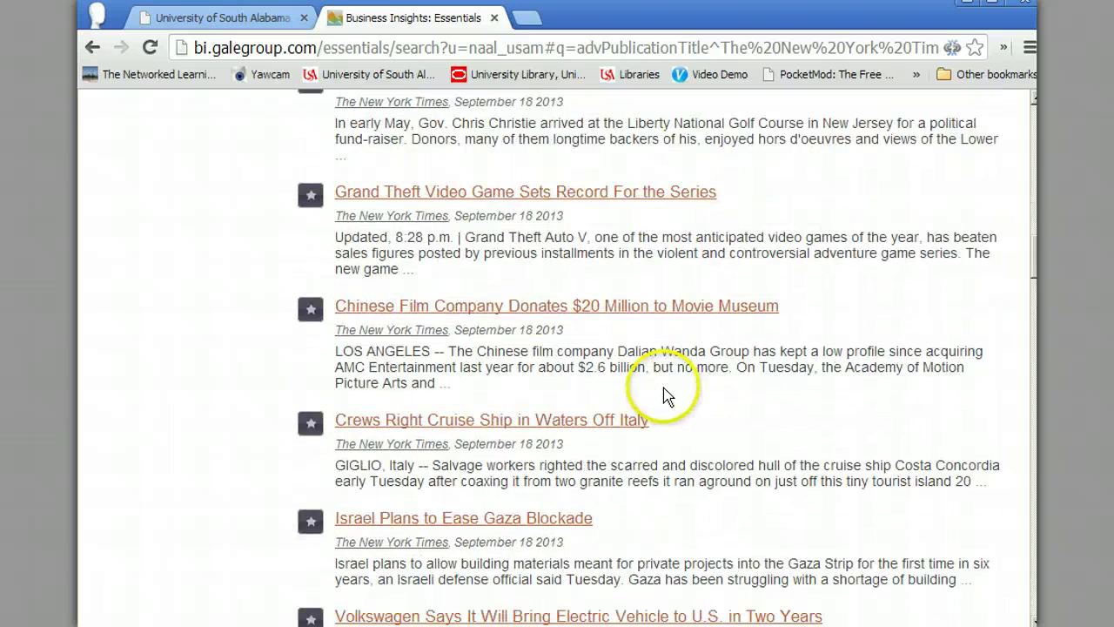
scroll(670, 392, up, 20)
scroll(662, 383, down, 5)
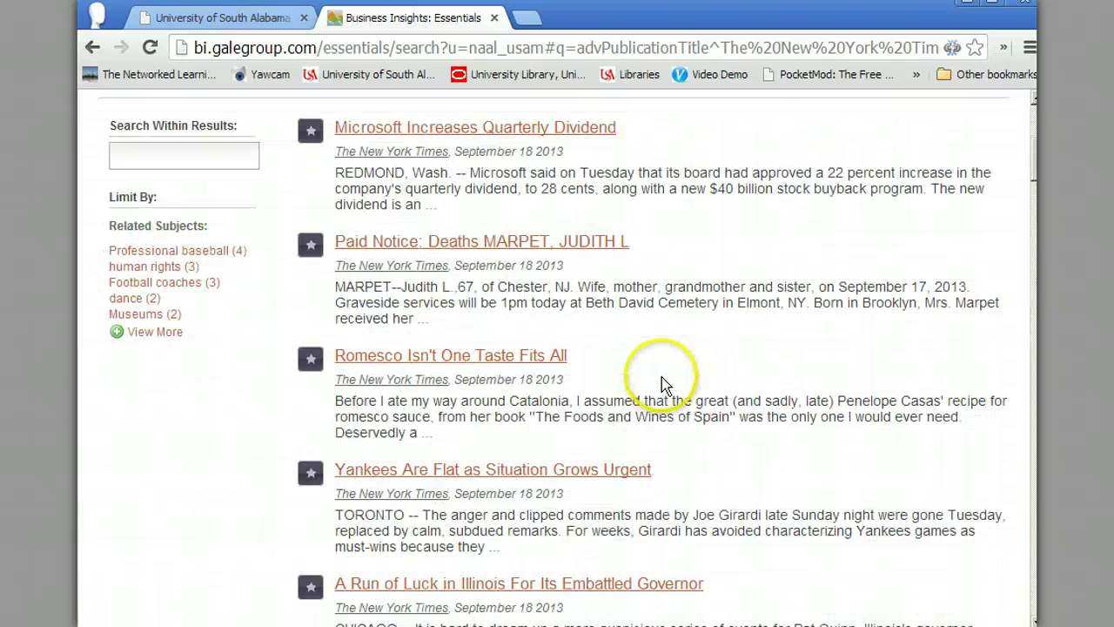
Step: Search within the issue's results for "designing a handbag niche"
scroll(609, 383, up, 3)
click(172, 350)
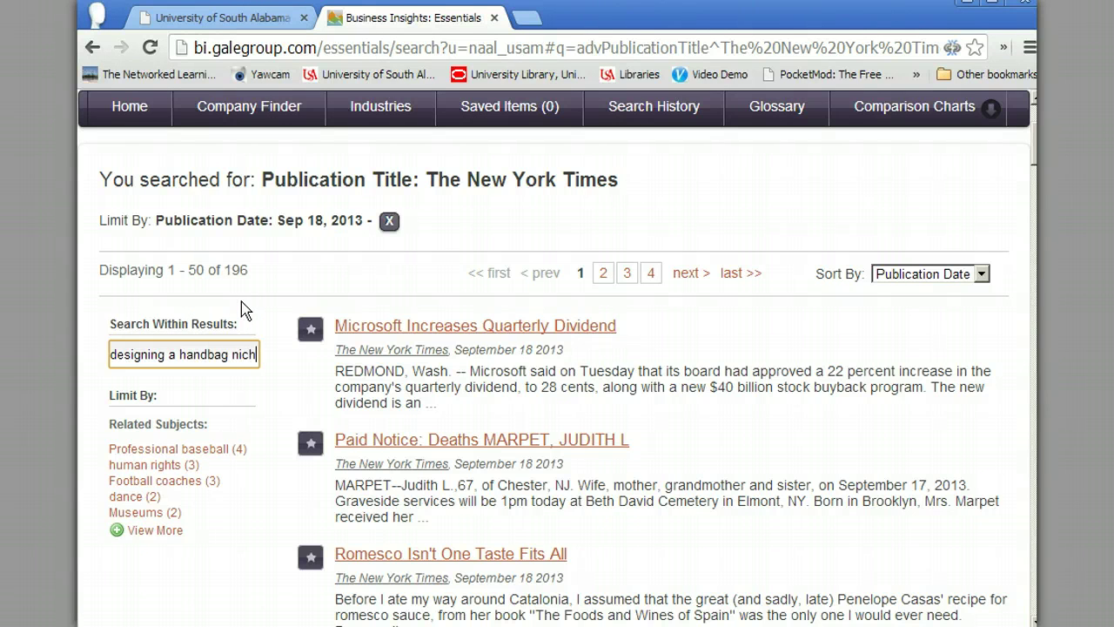
text(e)
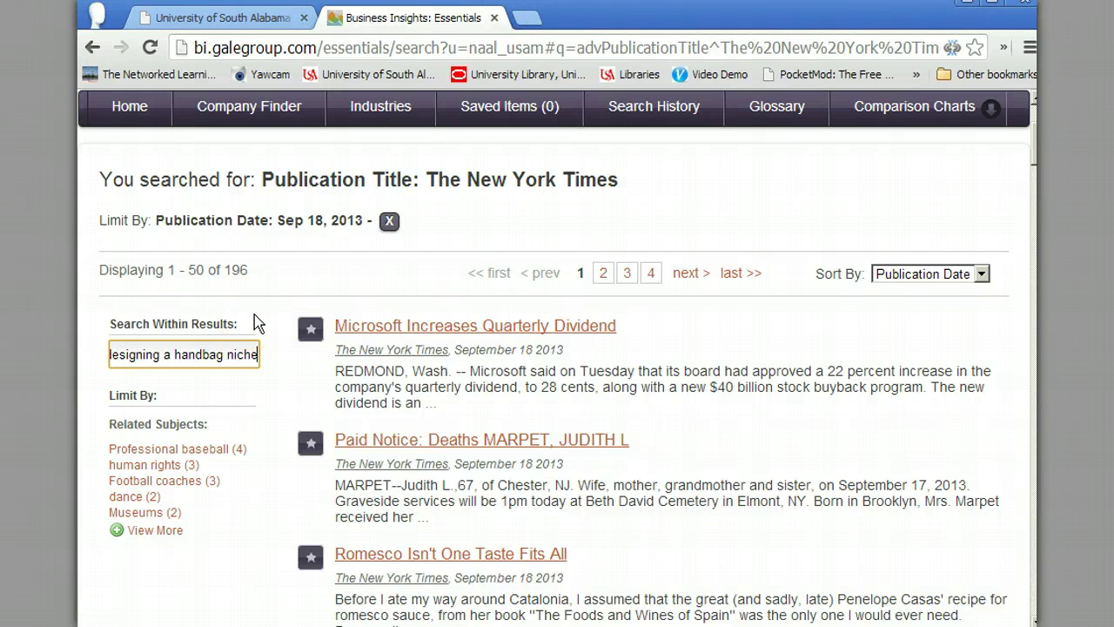
key(Return)
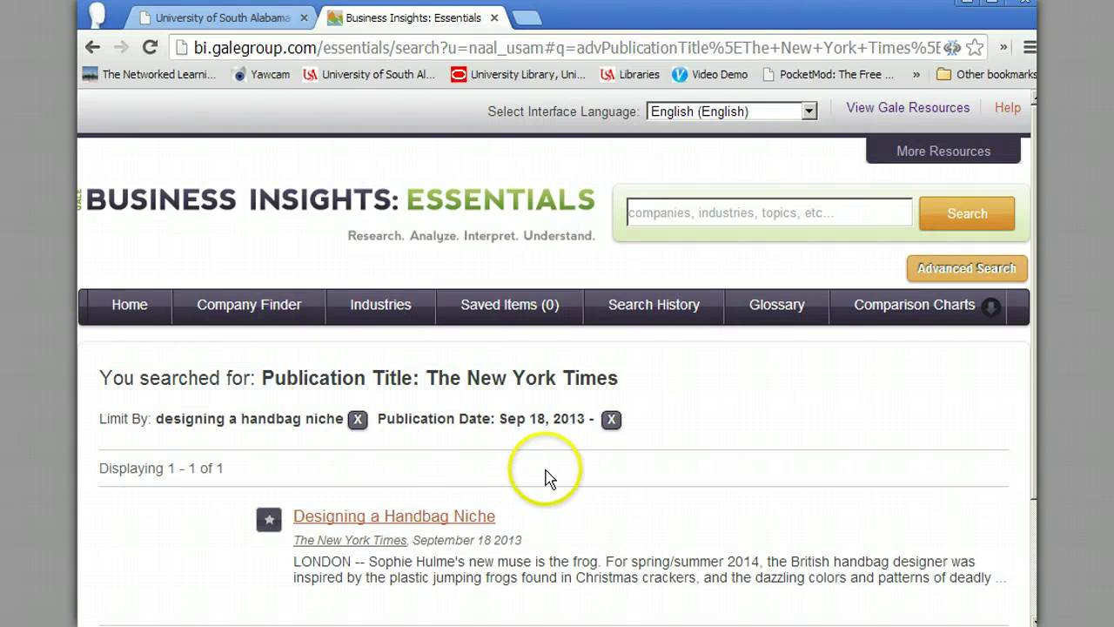
Step: Review the summary of the article "Designing a Handbag Niche" and open its full text
scroll(544, 475, down, 3)
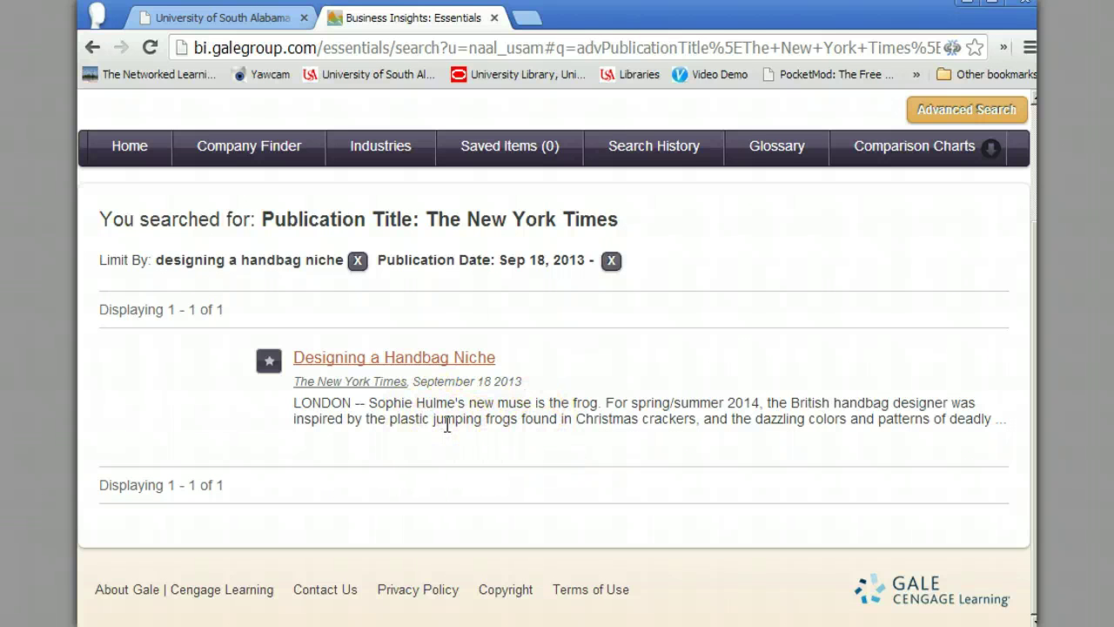
click(296, 402)
drag(296, 402, 722, 428)
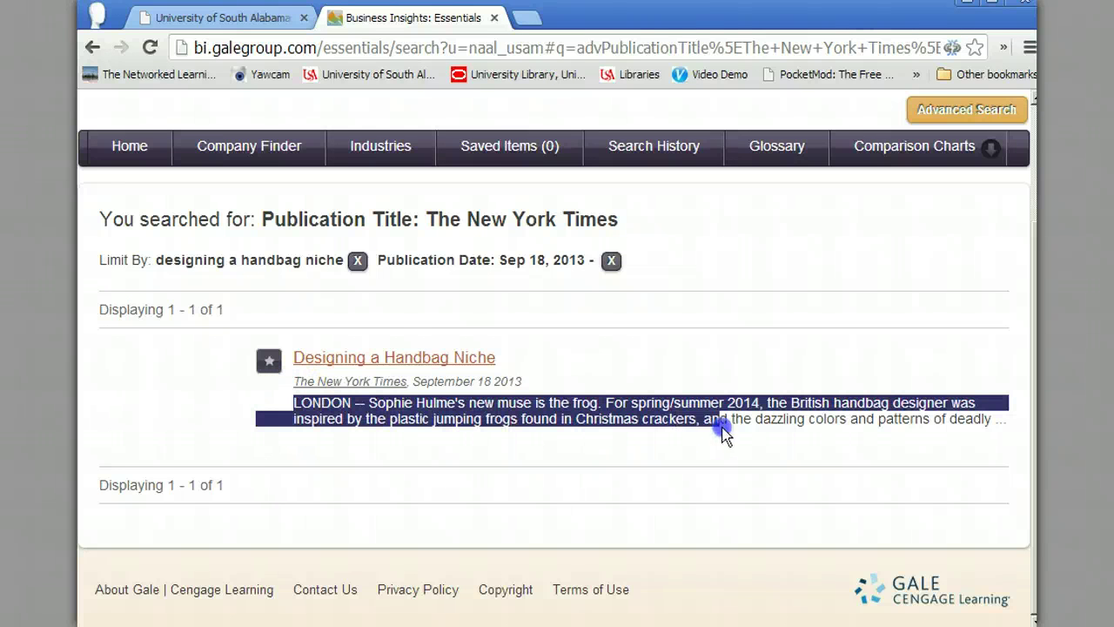
click(387, 361)
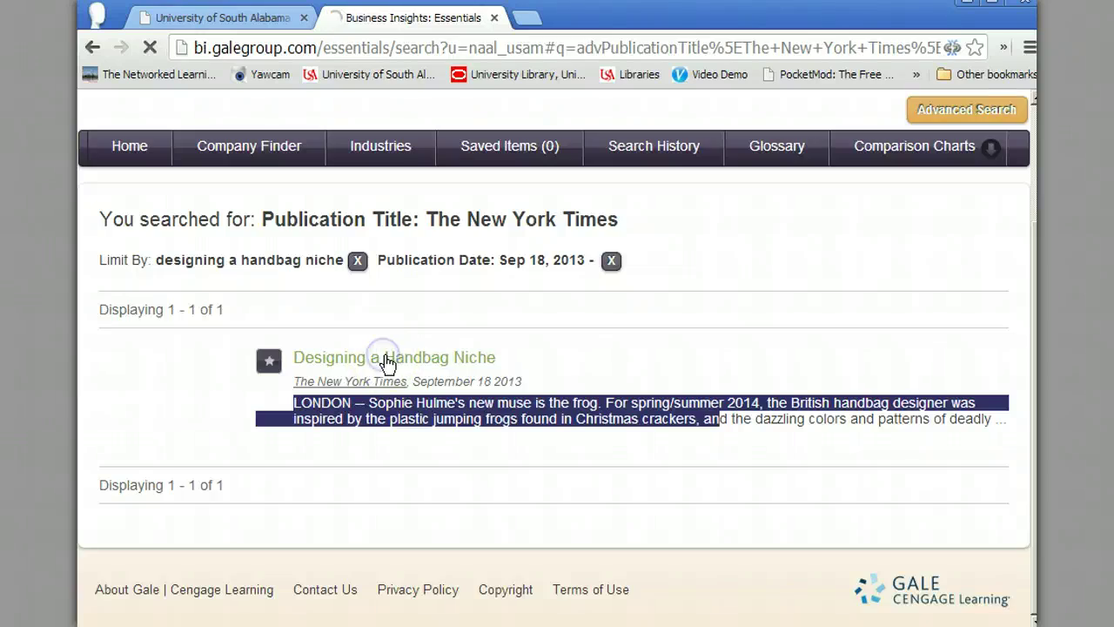
Step: Read through the full text of "Designing a Handbag Niche" down to its source citation and return to the article's beginning
scroll(497, 420, down, 6)
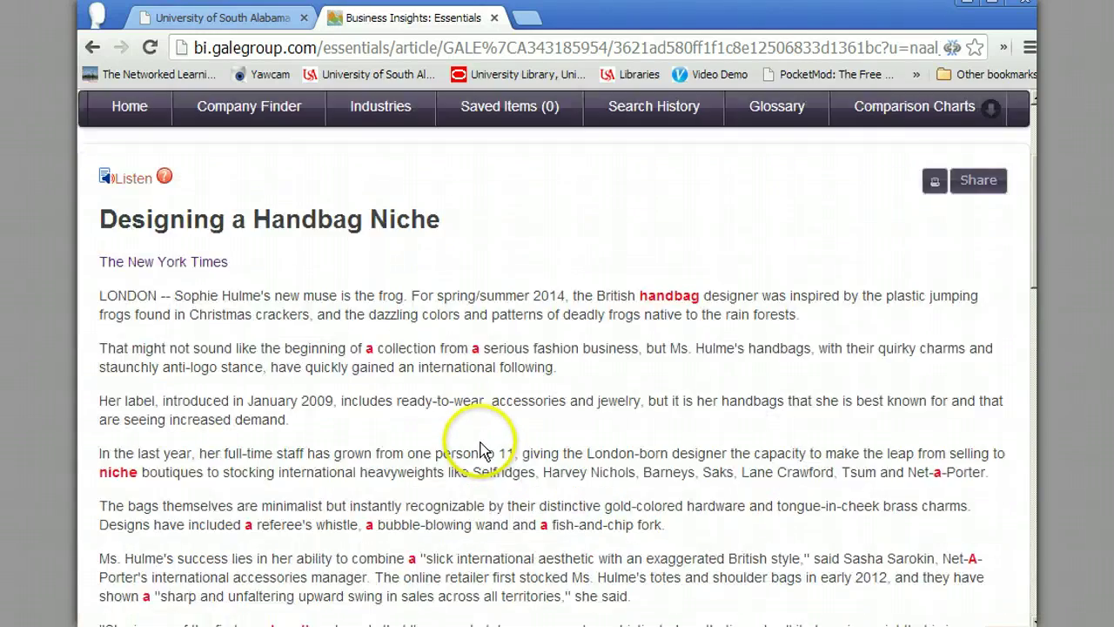
scroll(477, 434, down, 12)
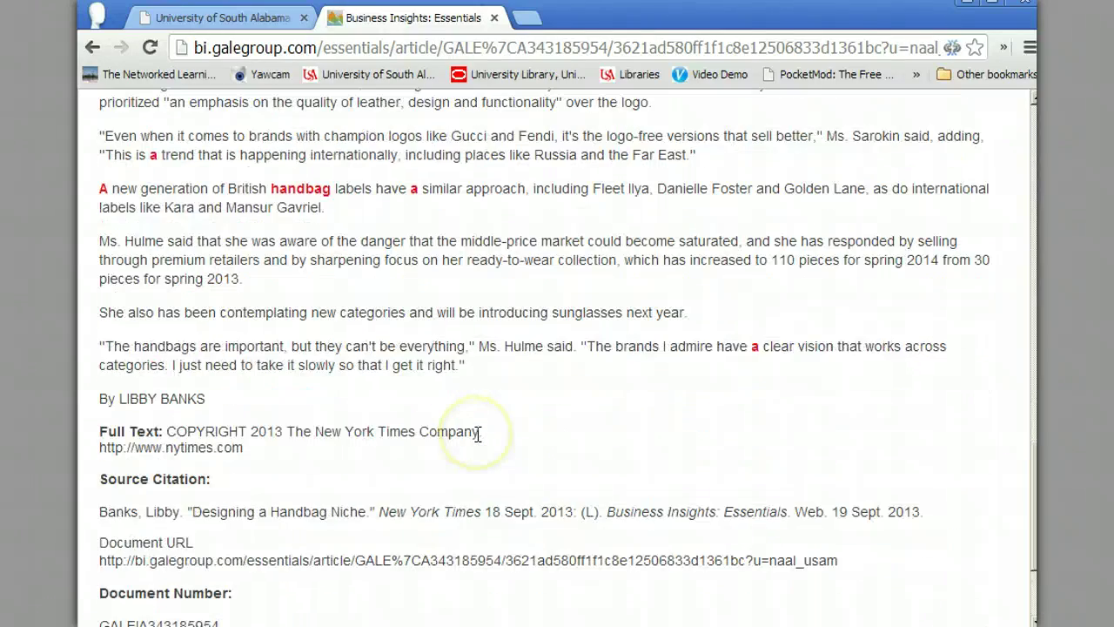
scroll(481, 438, up, 14)
scroll(480, 440, up, 5)
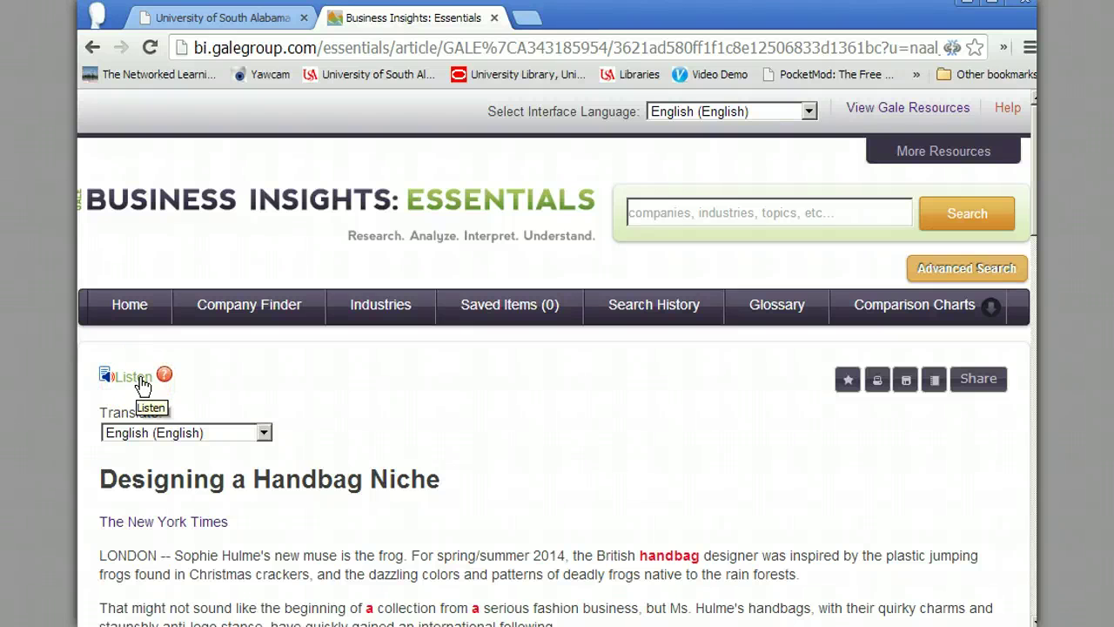
Step: Review the article's translation languages and its save, print preview and PDF tools
click(263, 433)
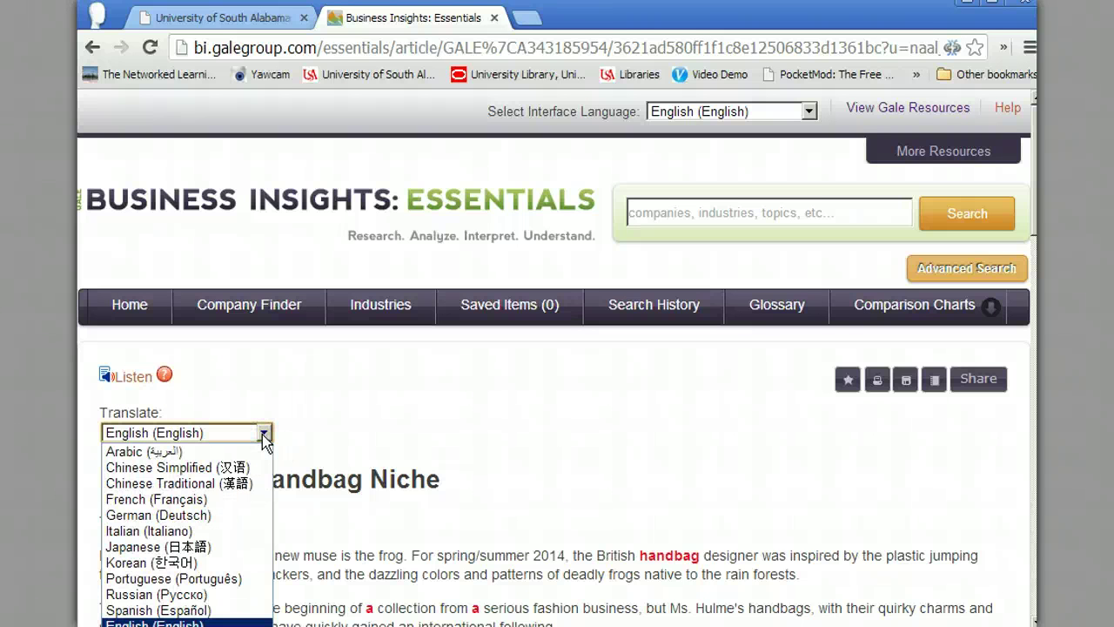
click(264, 433)
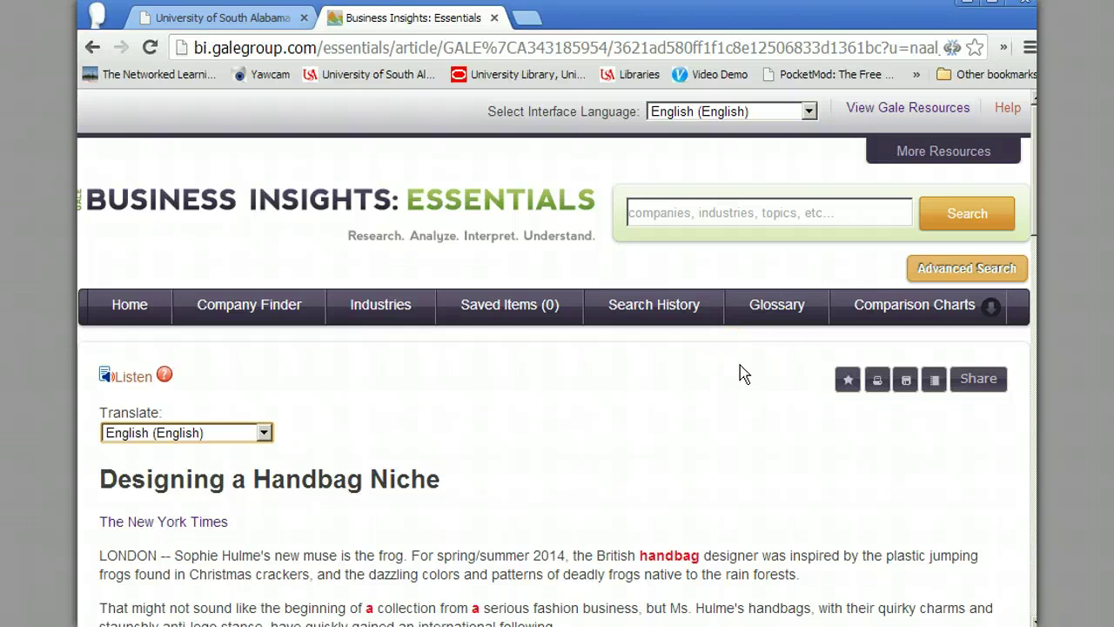
click(848, 384)
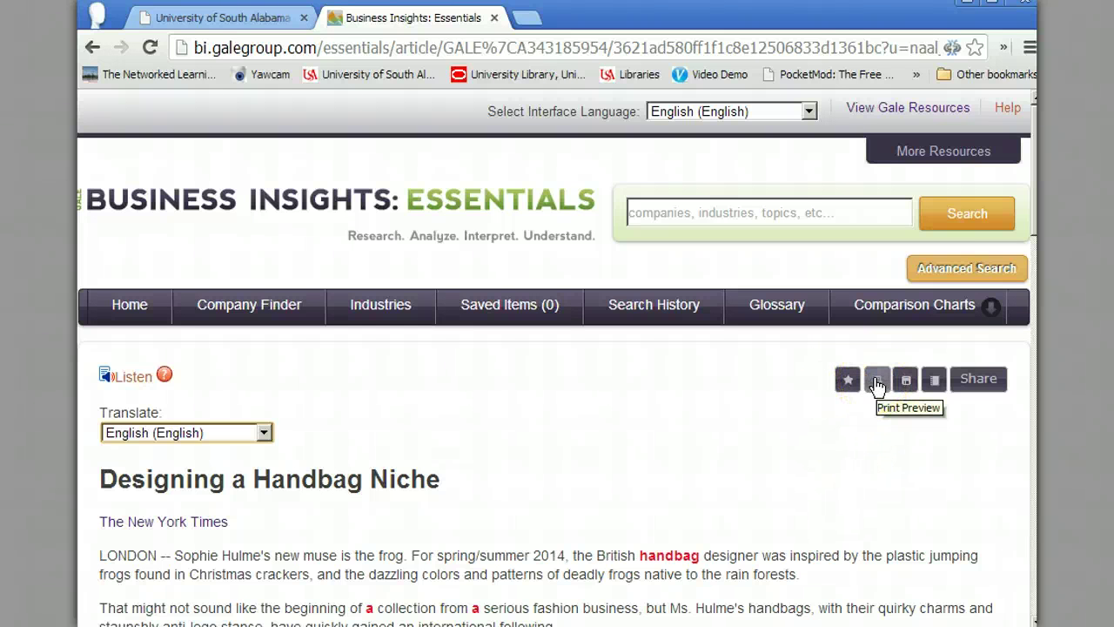
click(878, 382)
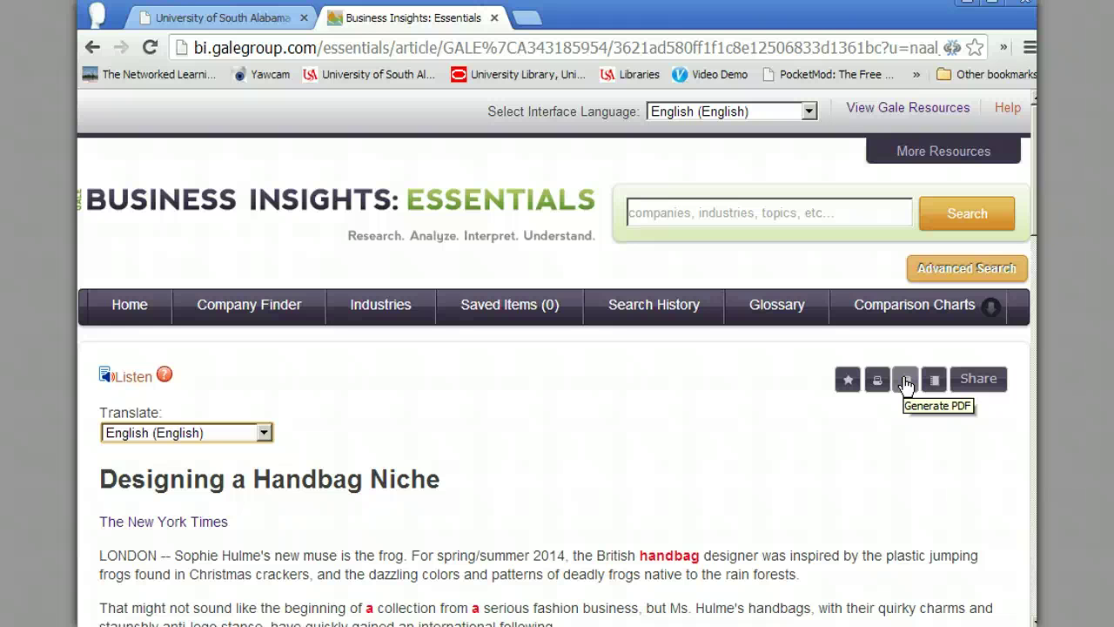
click(906, 383)
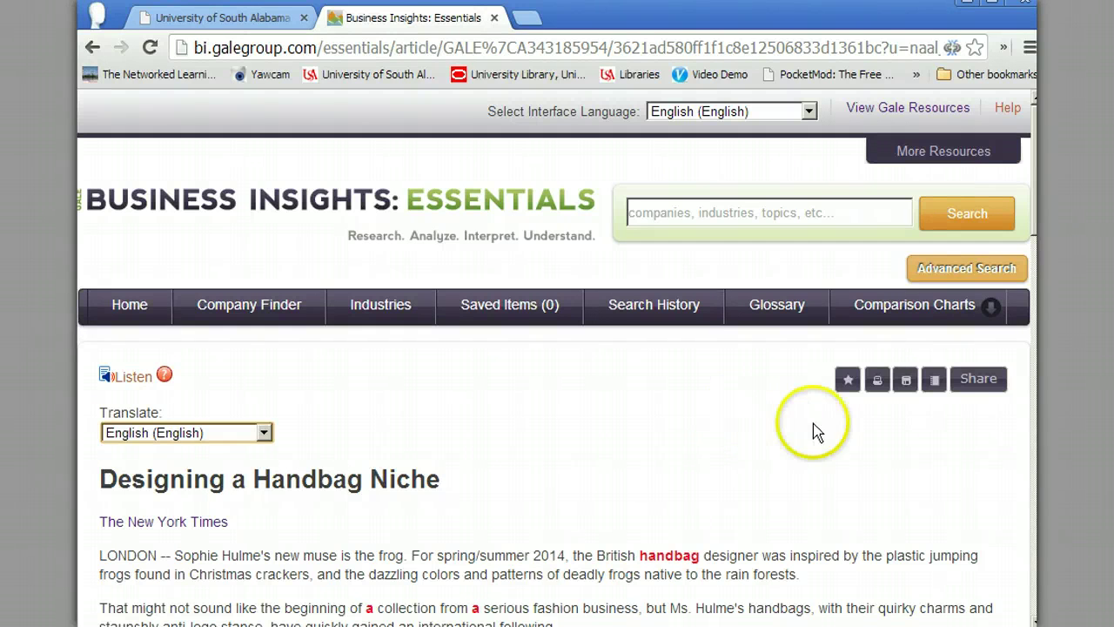
Step: Download the article's citation in APA6 format with the Citation Tool and close the dialog
click(935, 383)
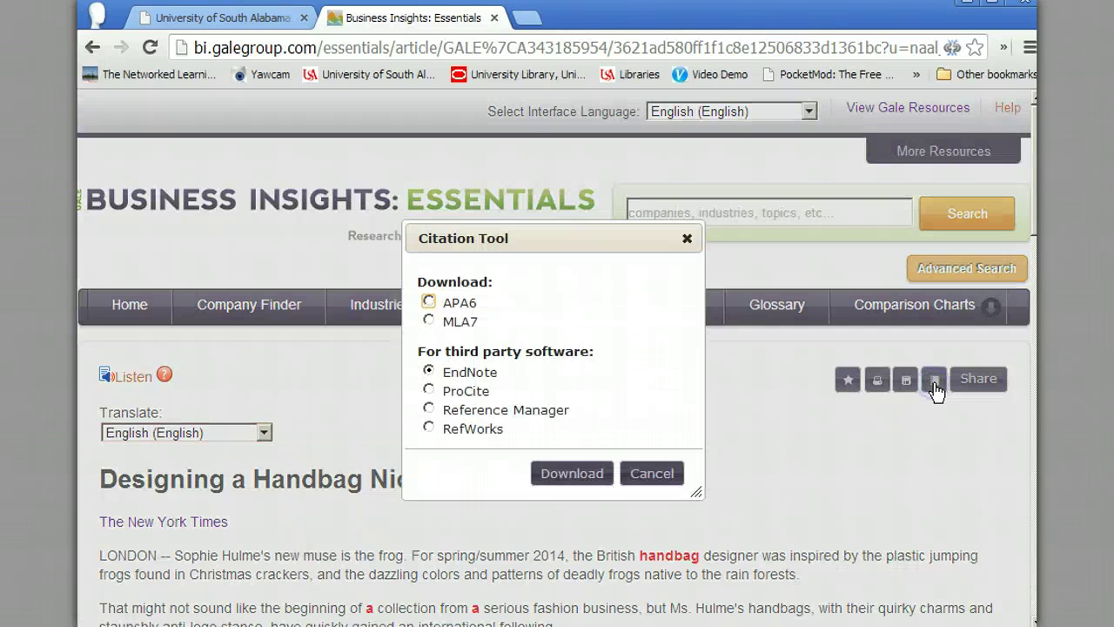
click(429, 302)
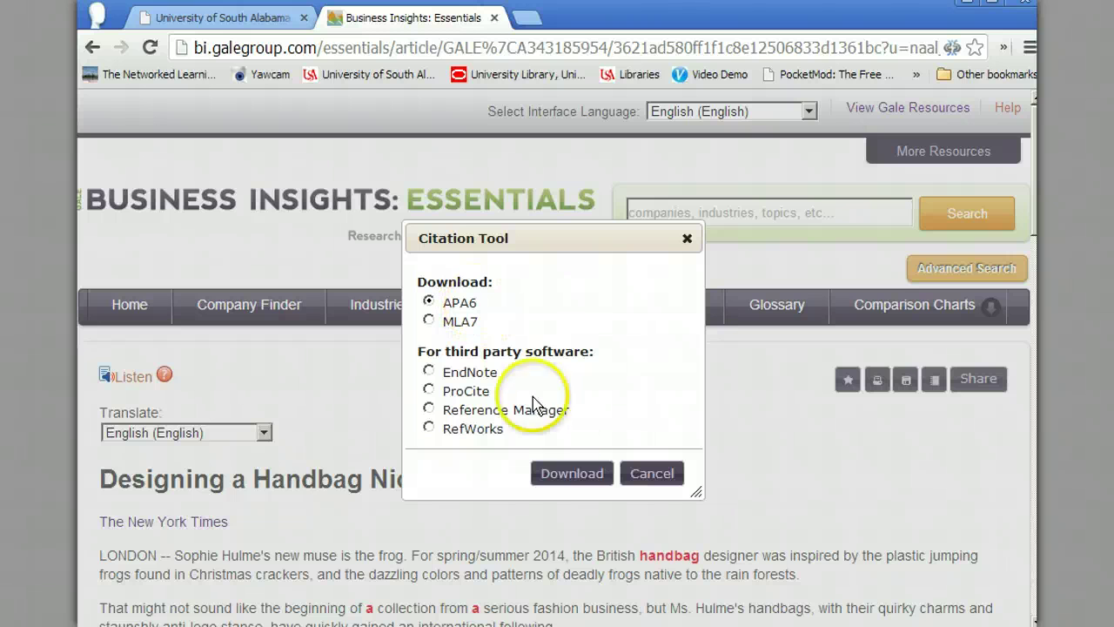
click(581, 481)
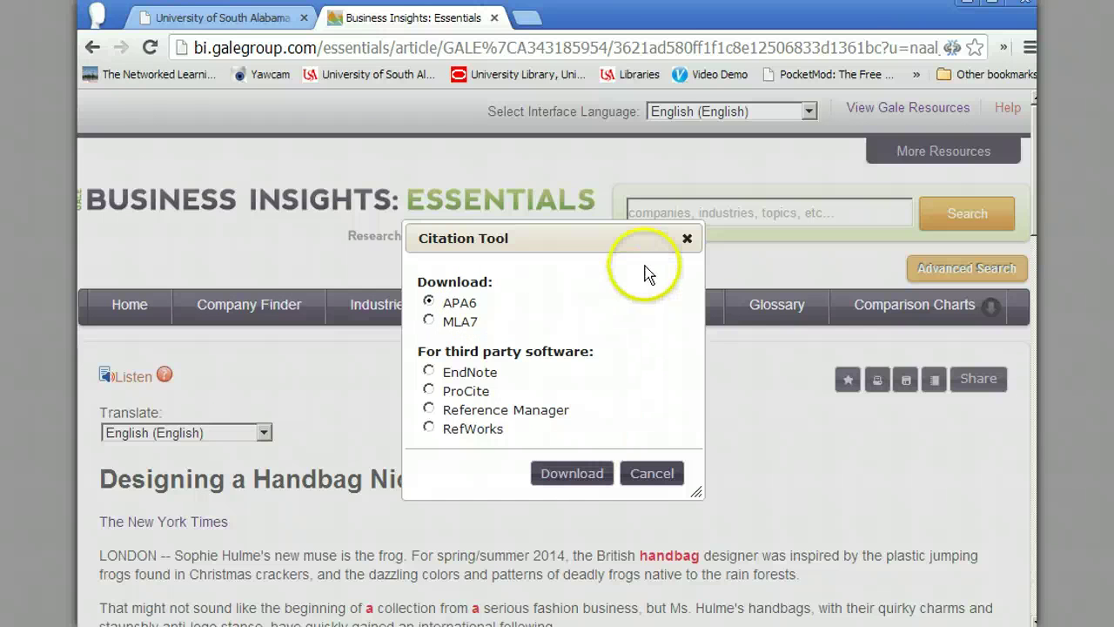
click(688, 239)
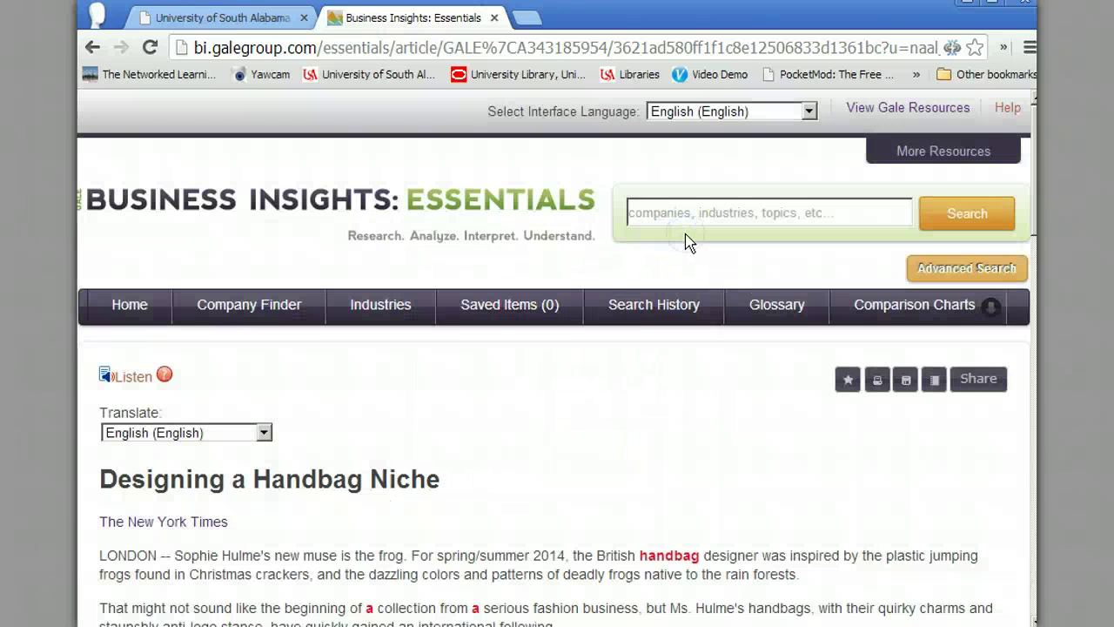
Step: Switch to the Word document holding the citation, bring its window fully into view and set the citation's line spacing to 2.0
click(595, 385)
key(alt+Tab)
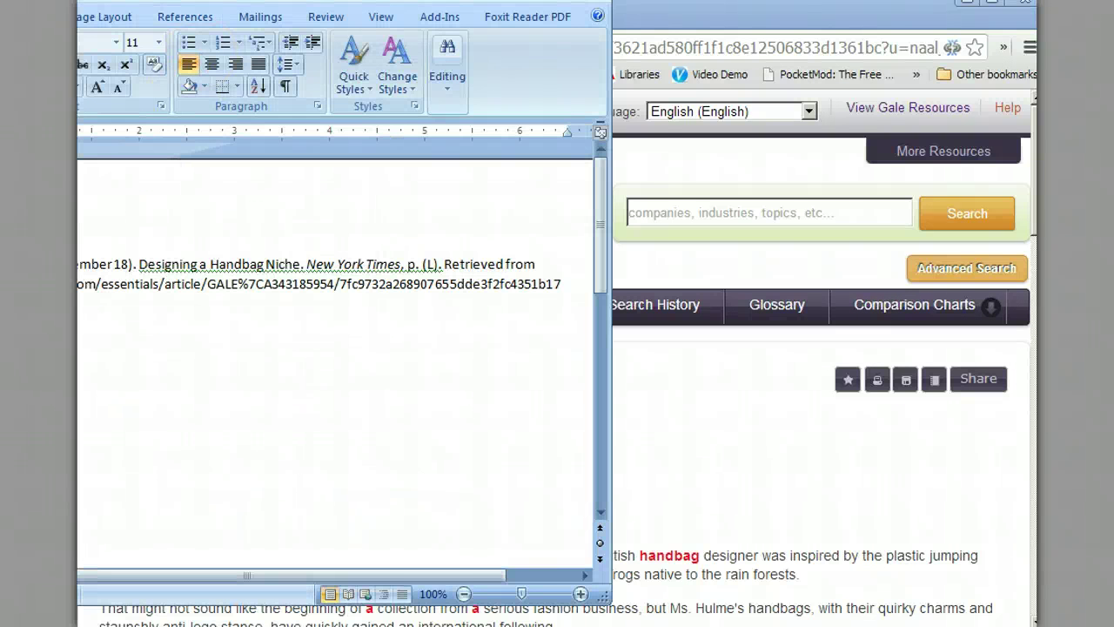
drag(278, 4, 514, 19)
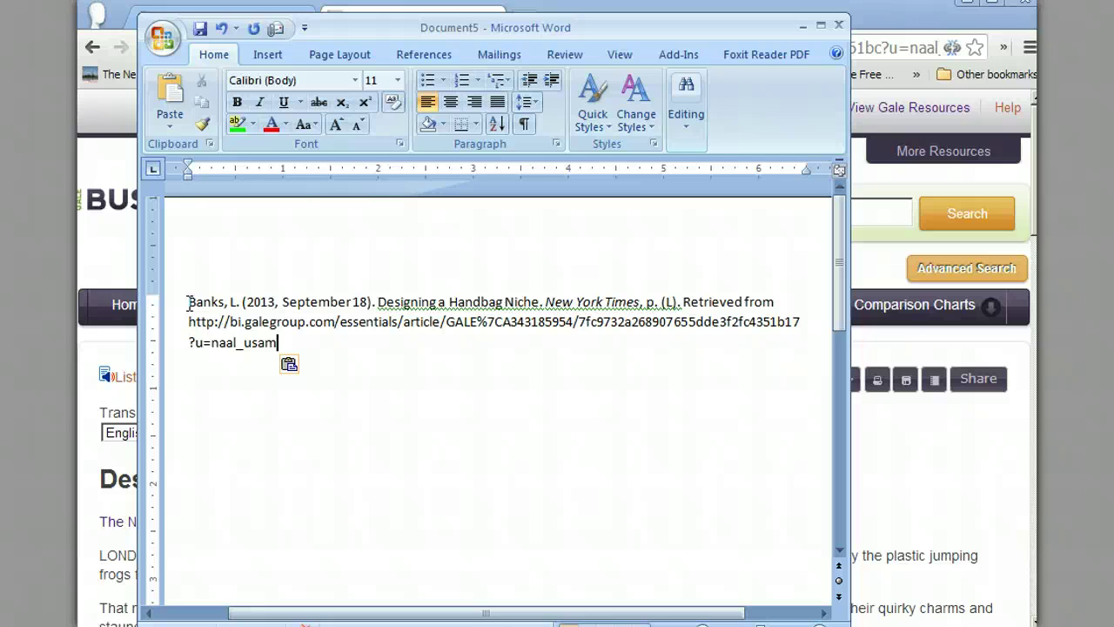
drag(189, 302, 272, 339)
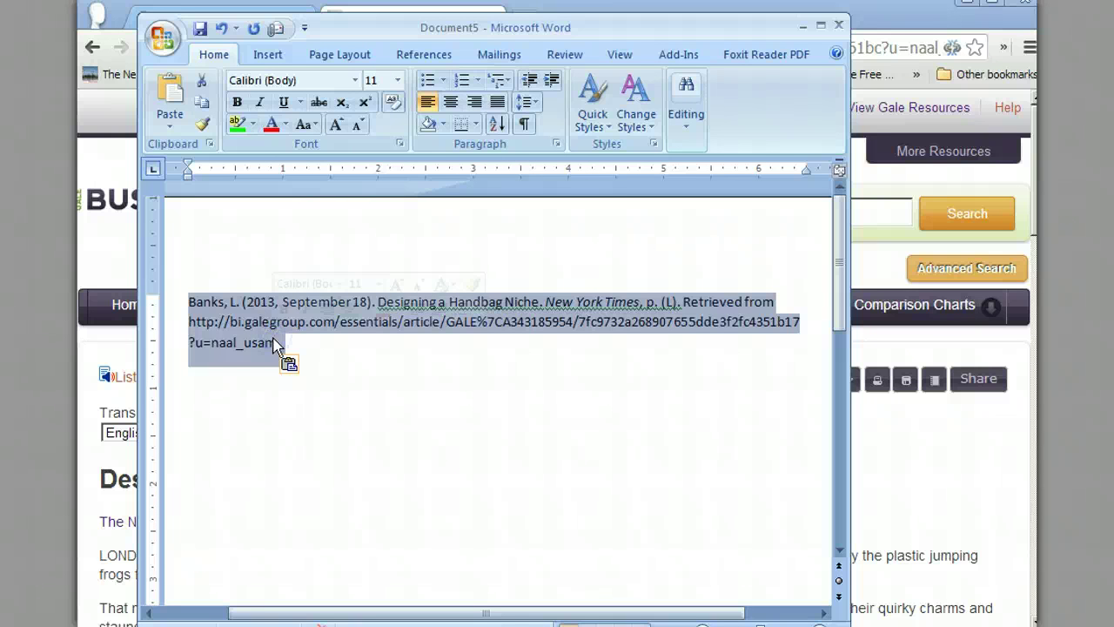
click(532, 105)
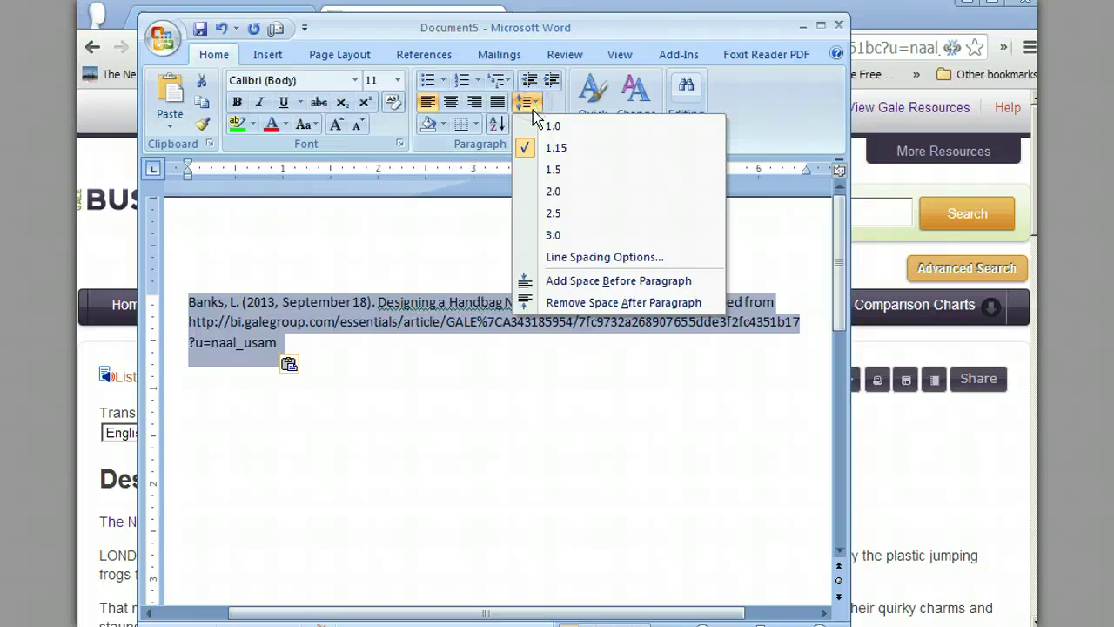
click(550, 191)
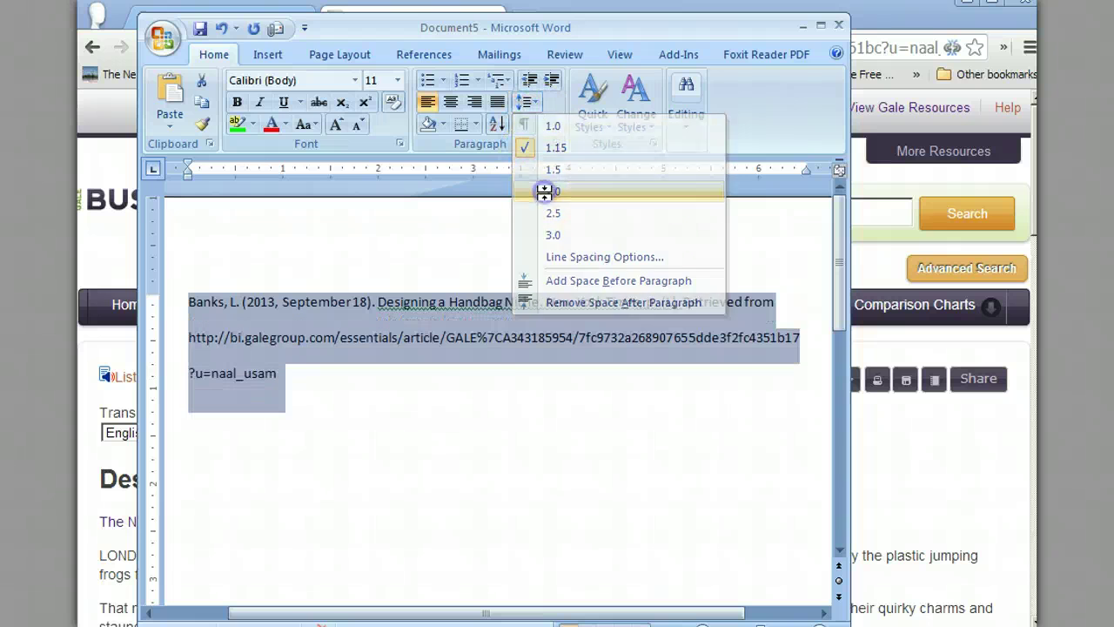
click(424, 402)
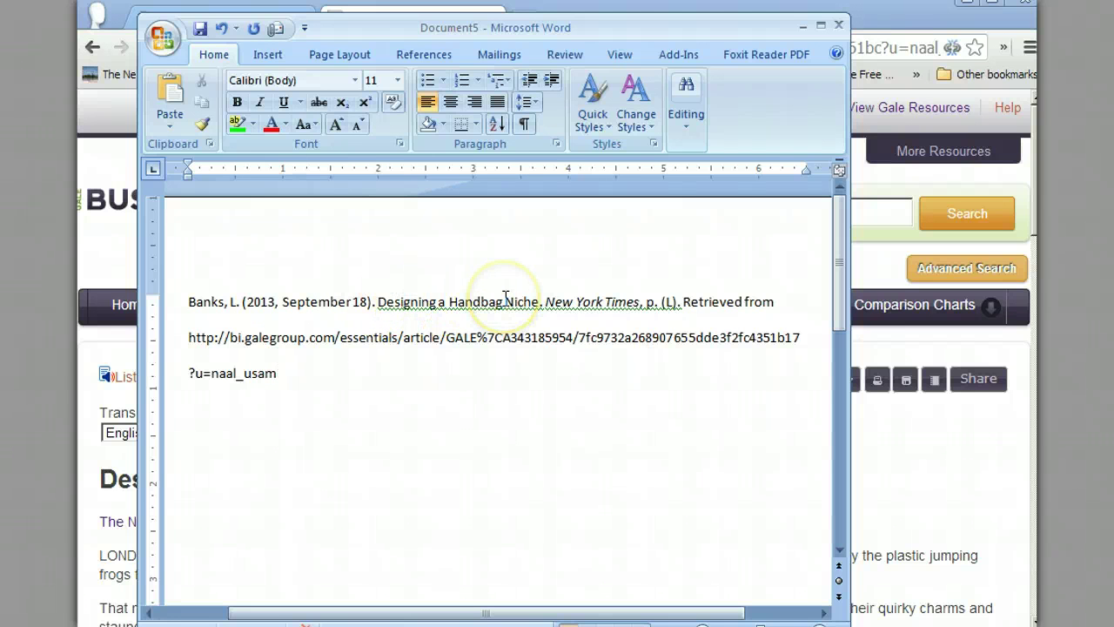
Step: Change the article title in the citation to sentence case, making it "Designing a handbag niche"
click(457, 301)
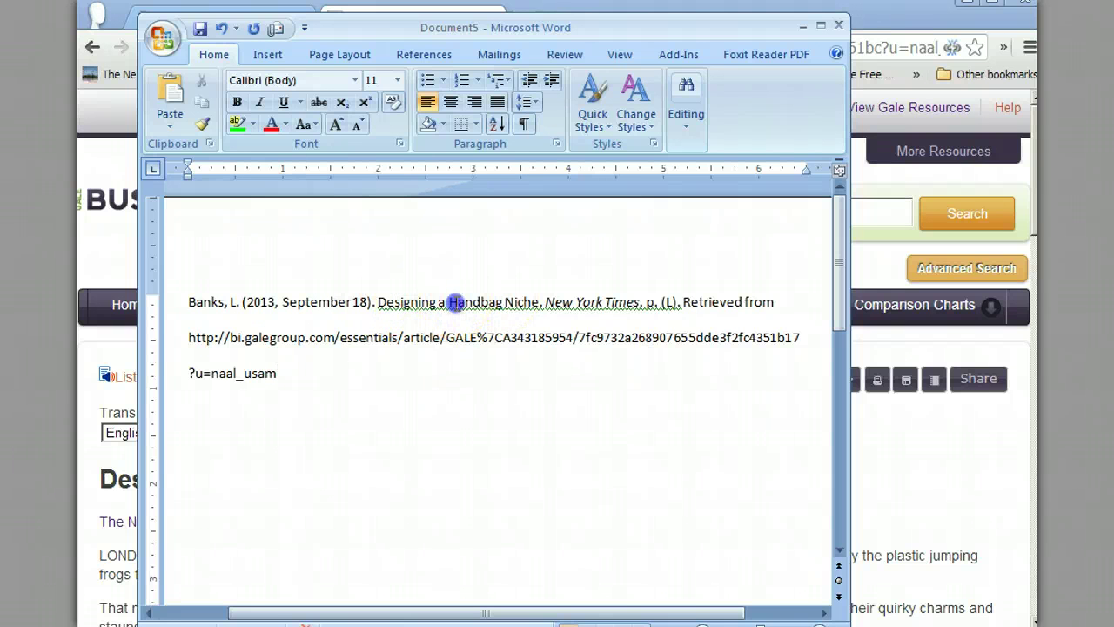
key(BackSpace)
text(h)
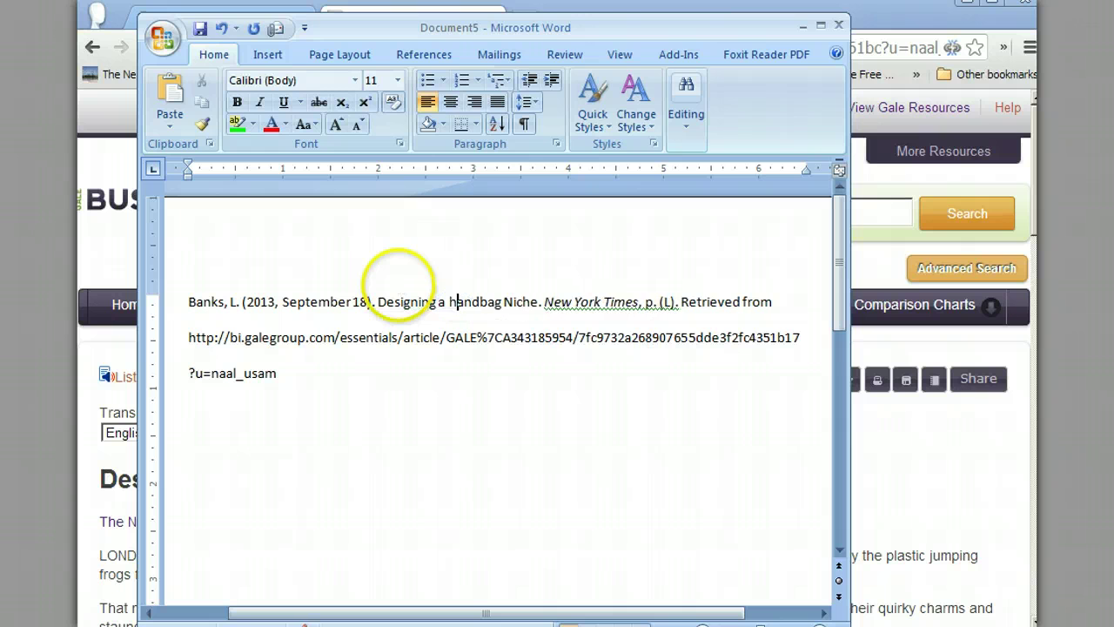
click(513, 303)
key(BackSpace)
key(BackSpace)
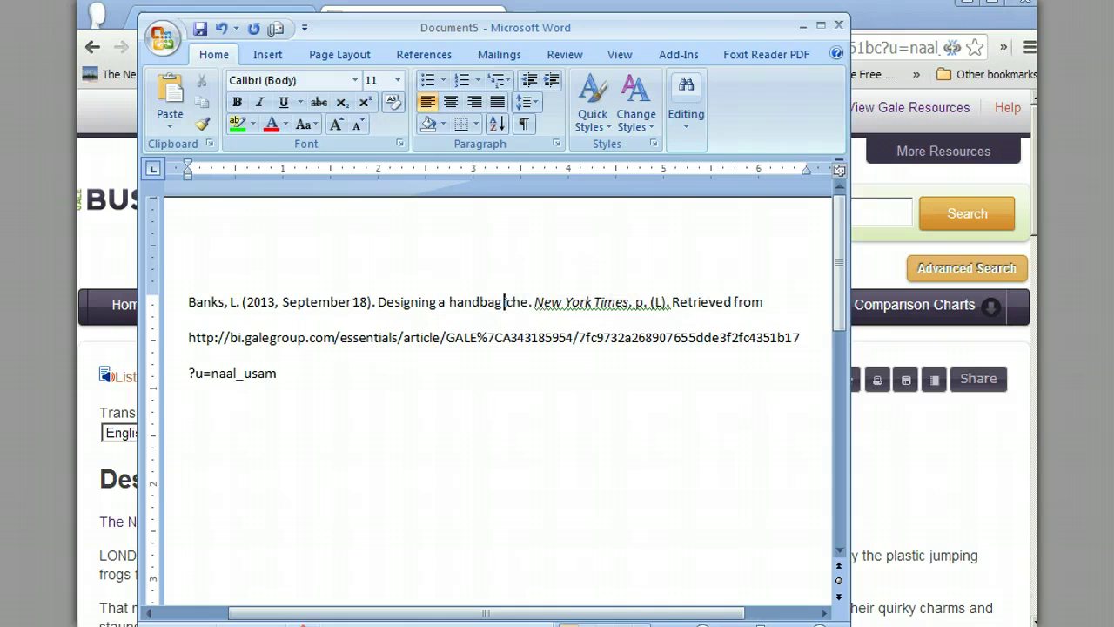
text(ni)
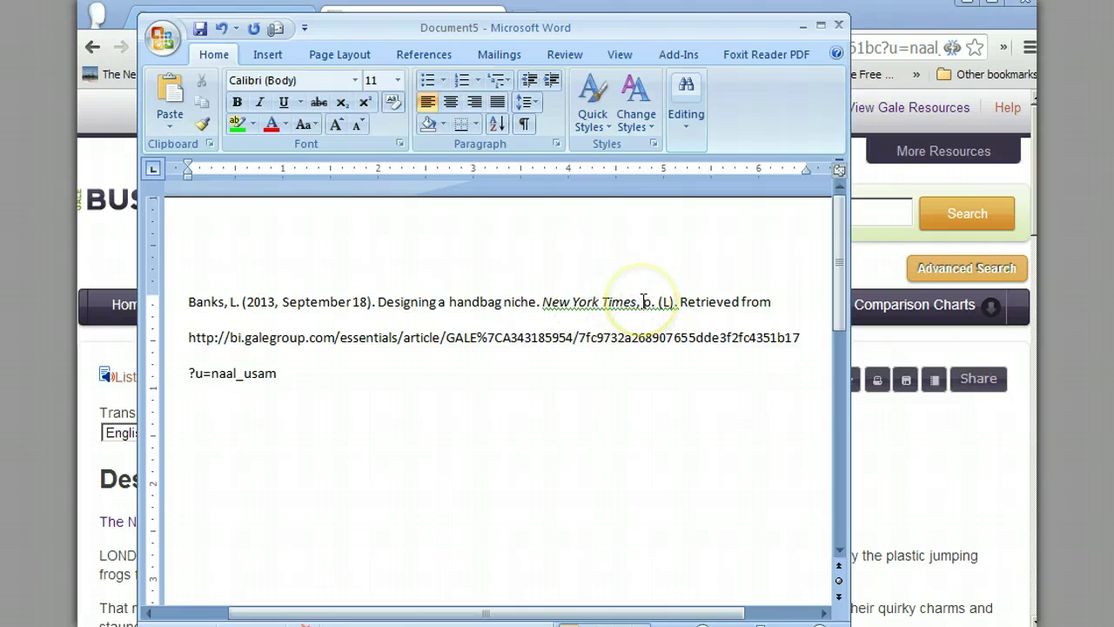
Step: Replace the page reference ", p. (L)." following New York Times in the citation with a period
drag(644, 302, 675, 301)
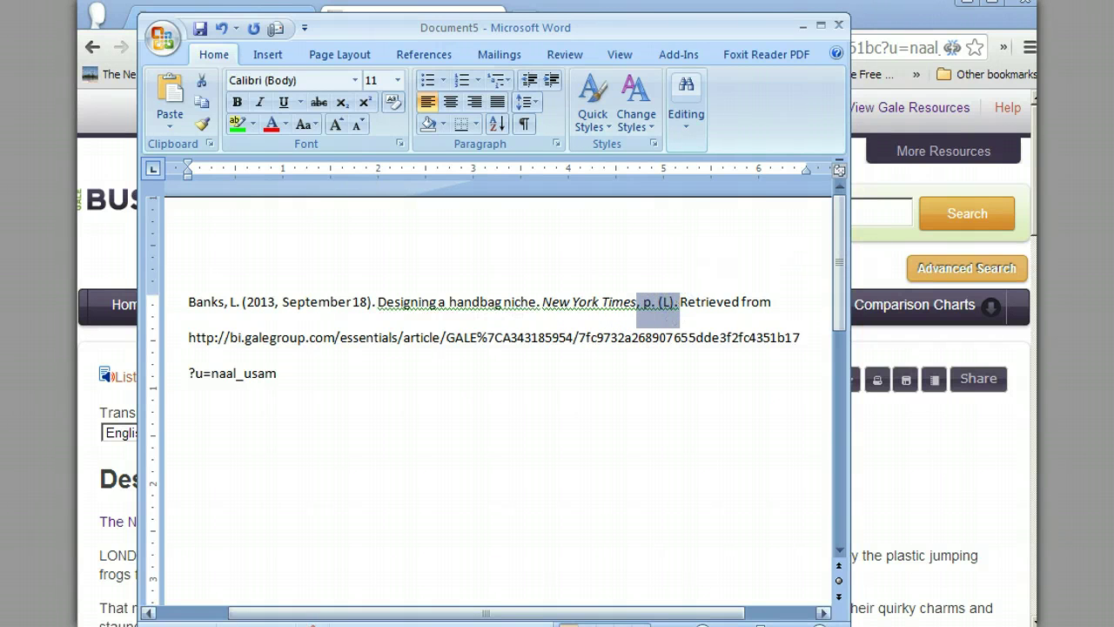
key(Delete)
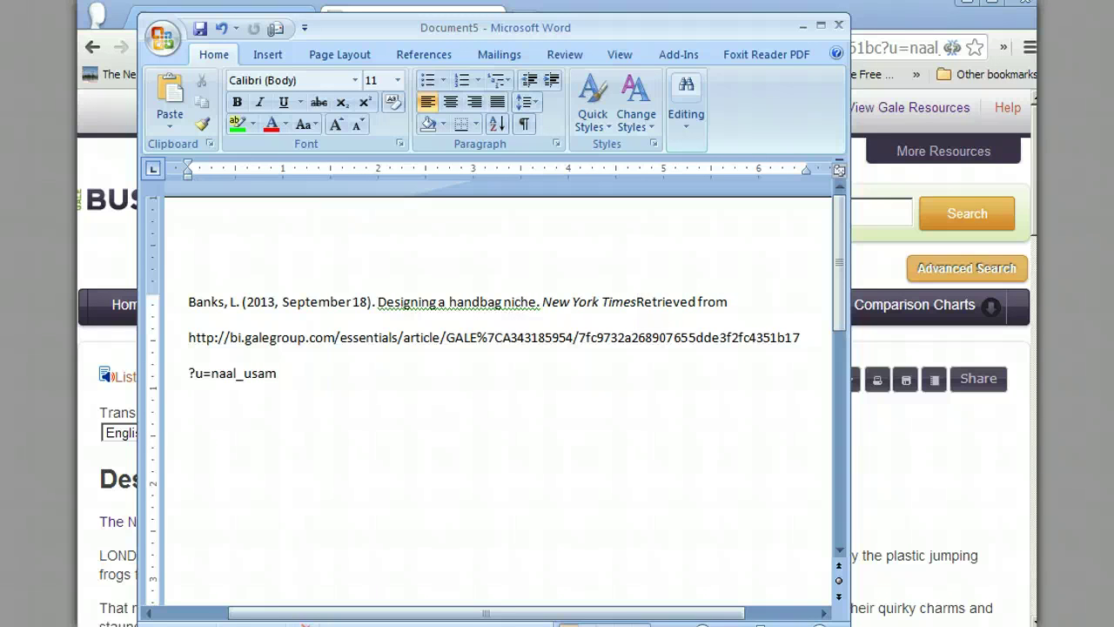
text(.)
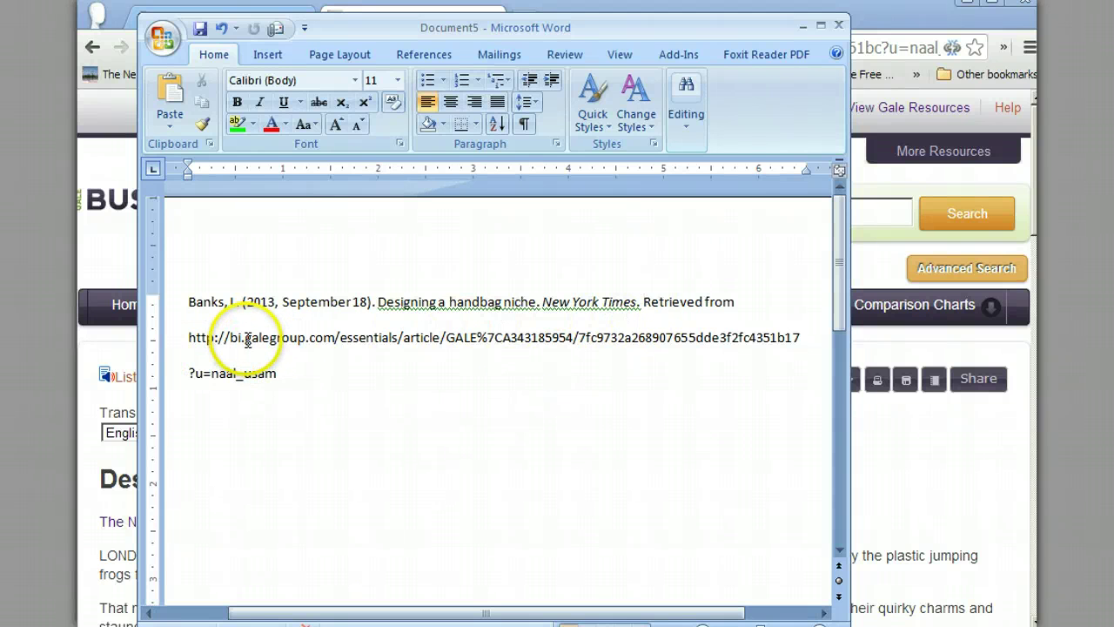
drag(247, 340, 304, 342)
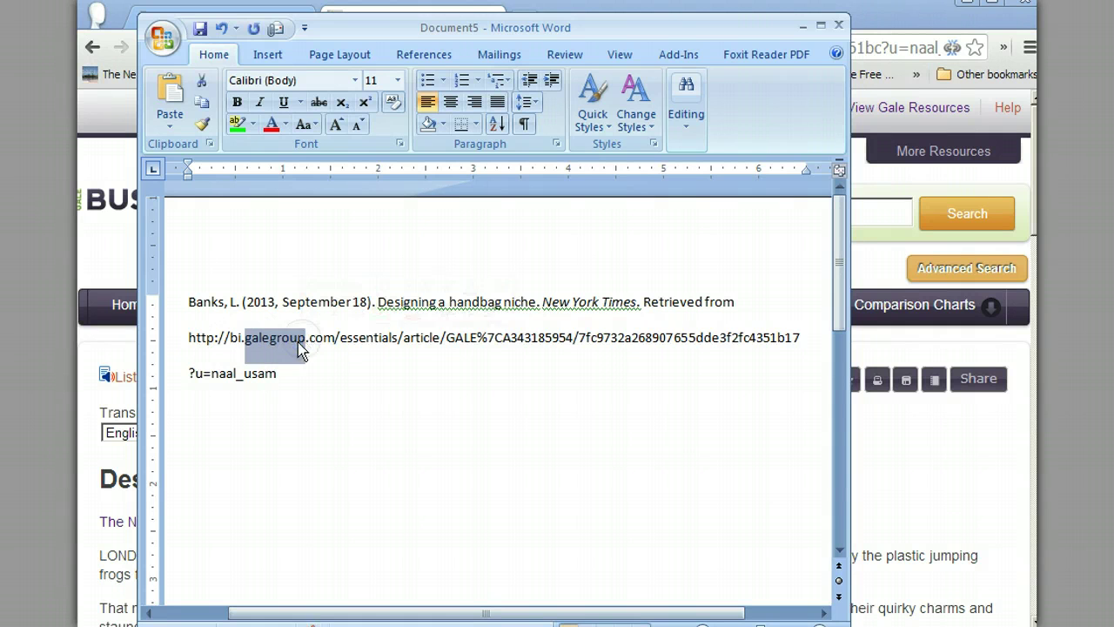
drag(185, 337, 279, 378)
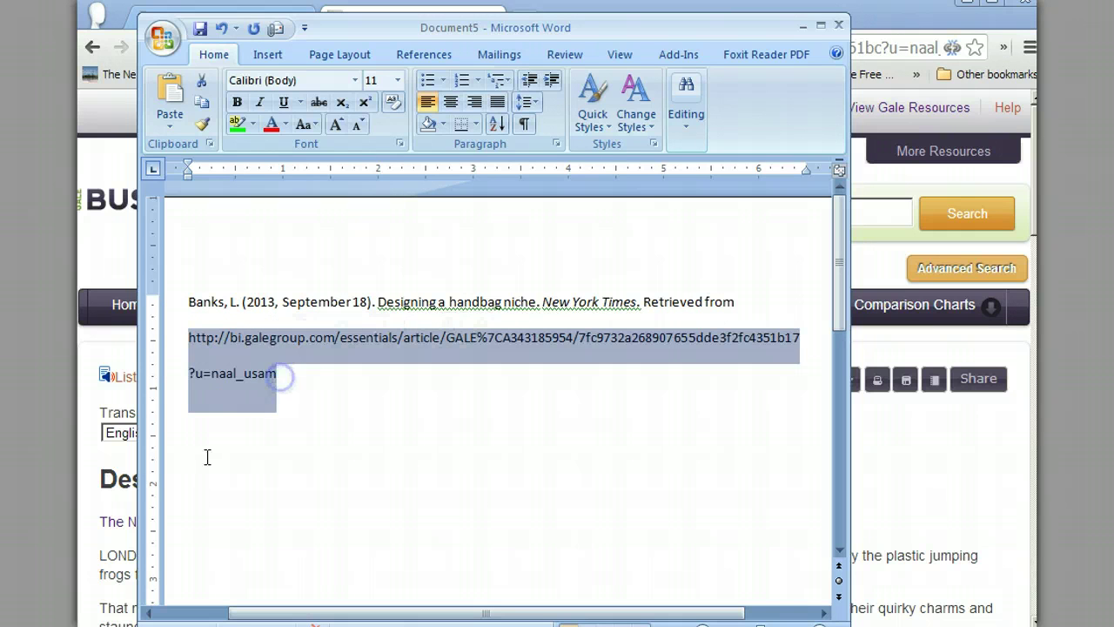
key(Delete)
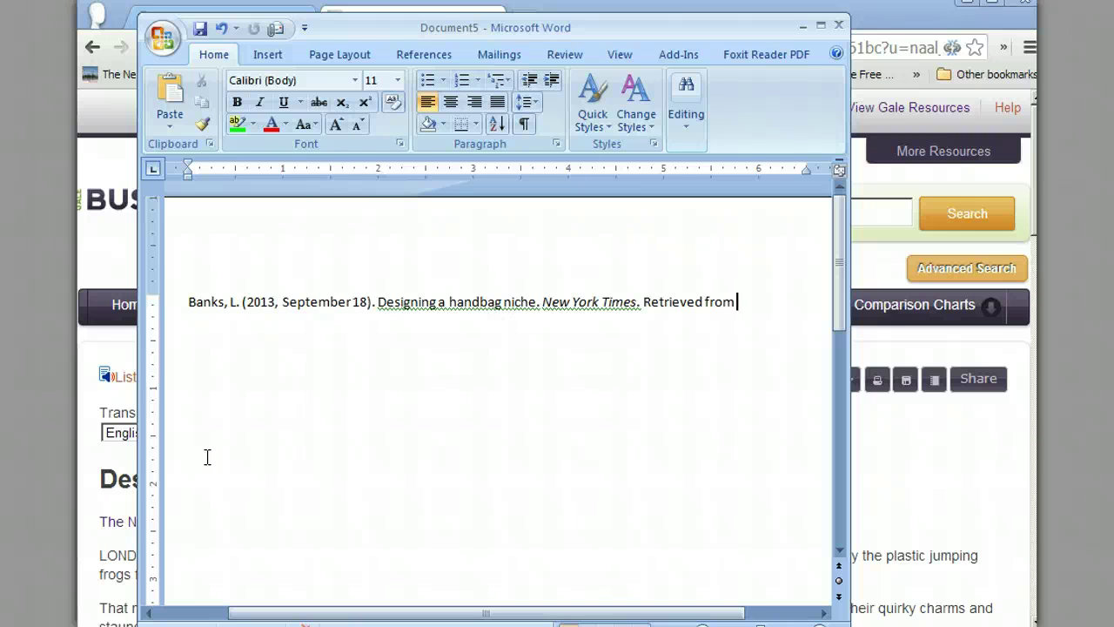
text(ww)
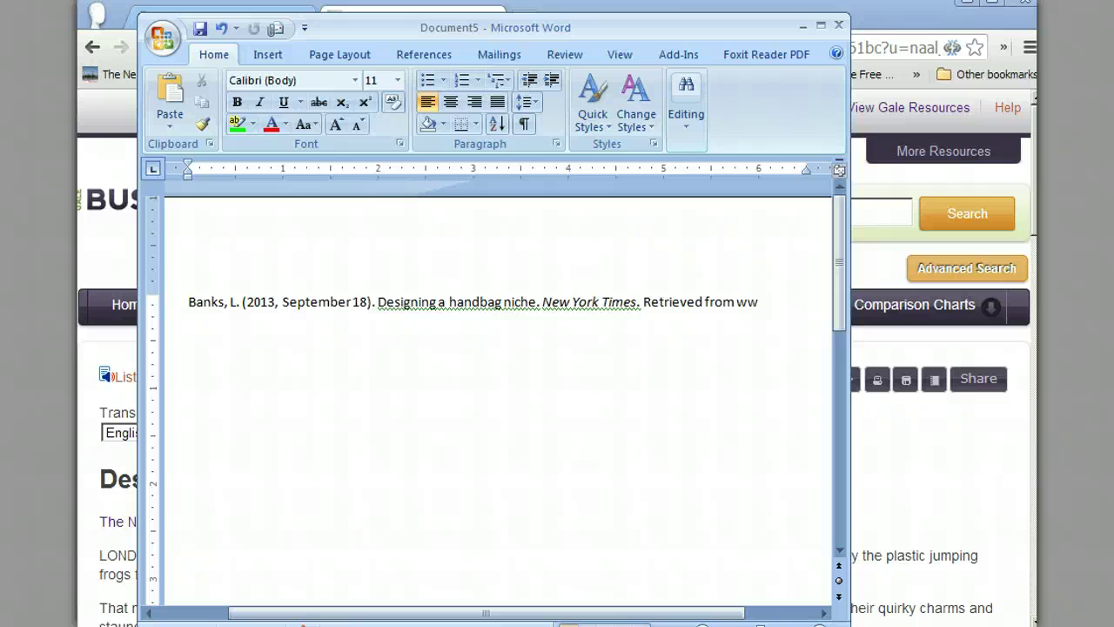
key(BackSpace)
key(BackSpace)
text(http://www.ny)
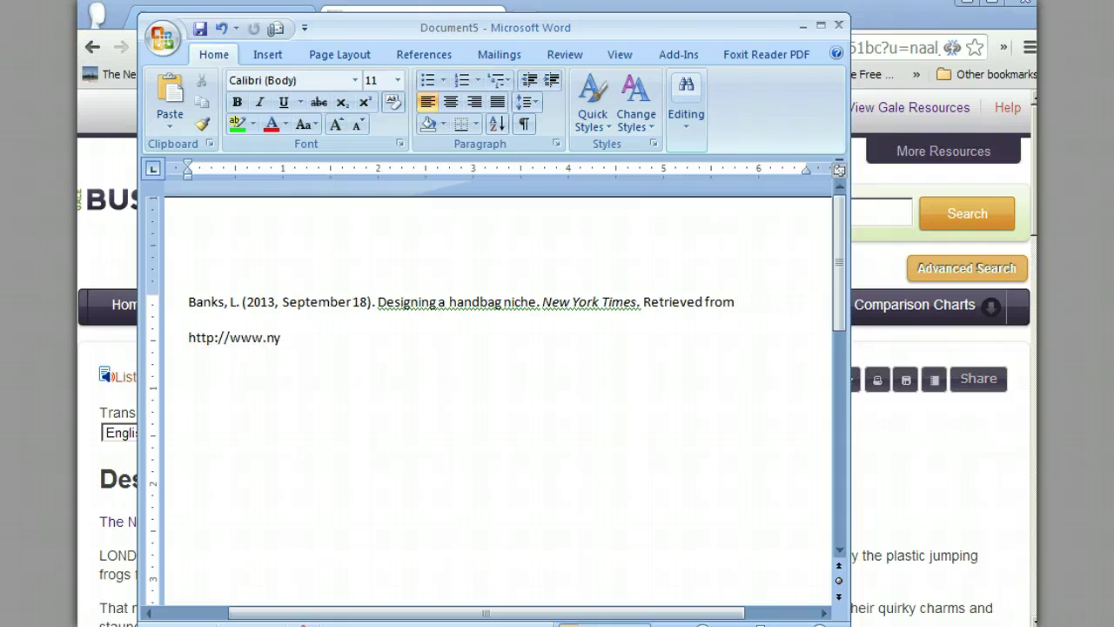
text(times.com)
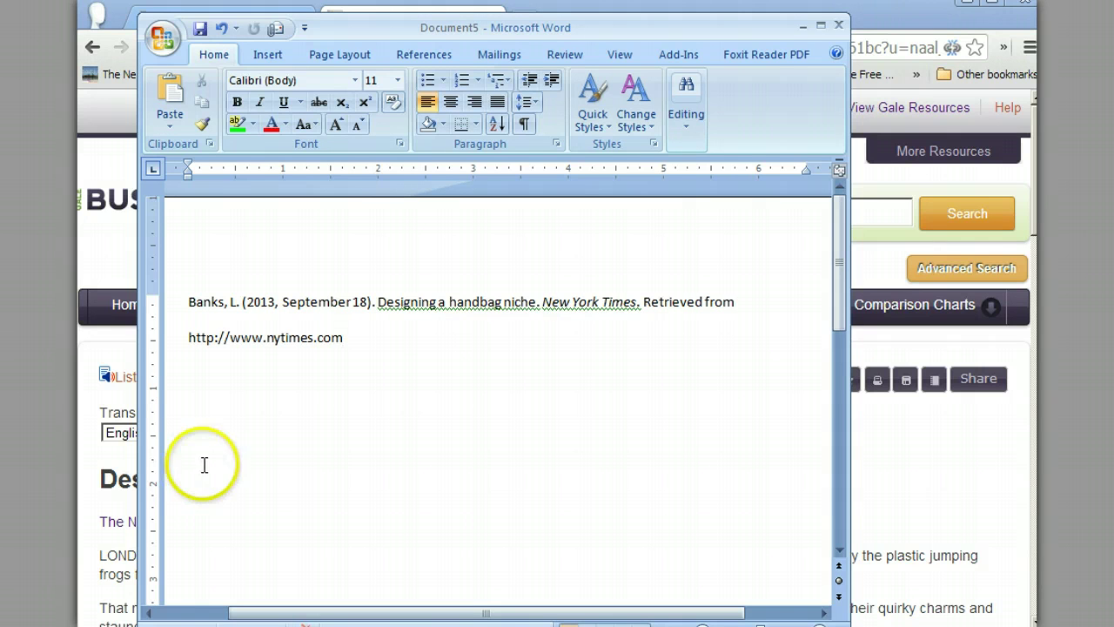
Step: Give the citation a 0.5-inch hanging indent, keeping its first line at the margin
click(188, 337)
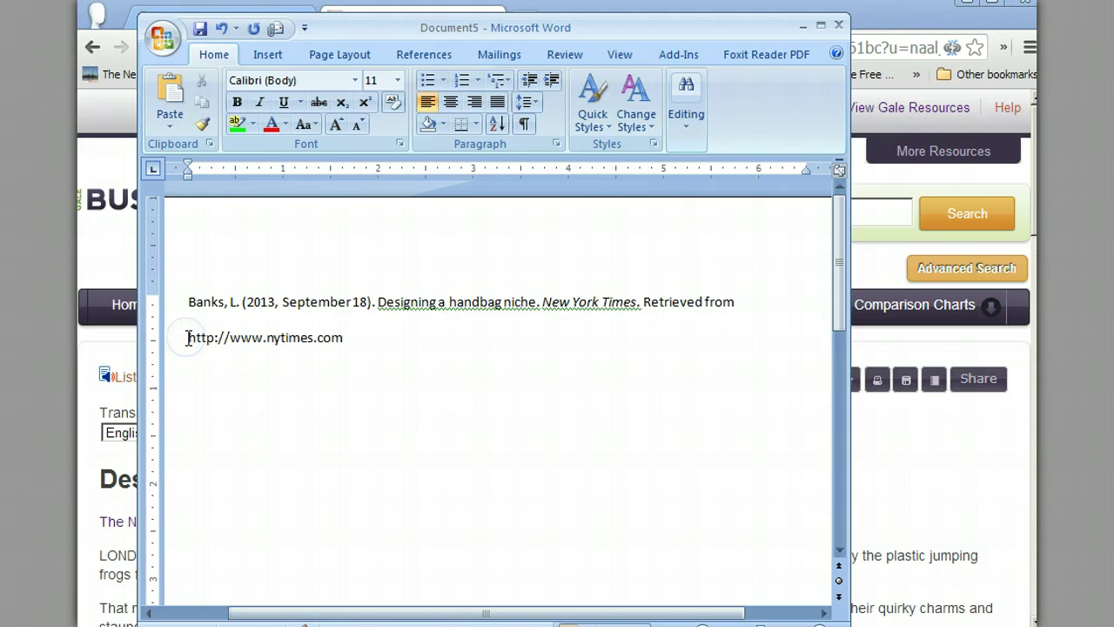
click(188, 338)
key(ctrl+m)
click(236, 298)
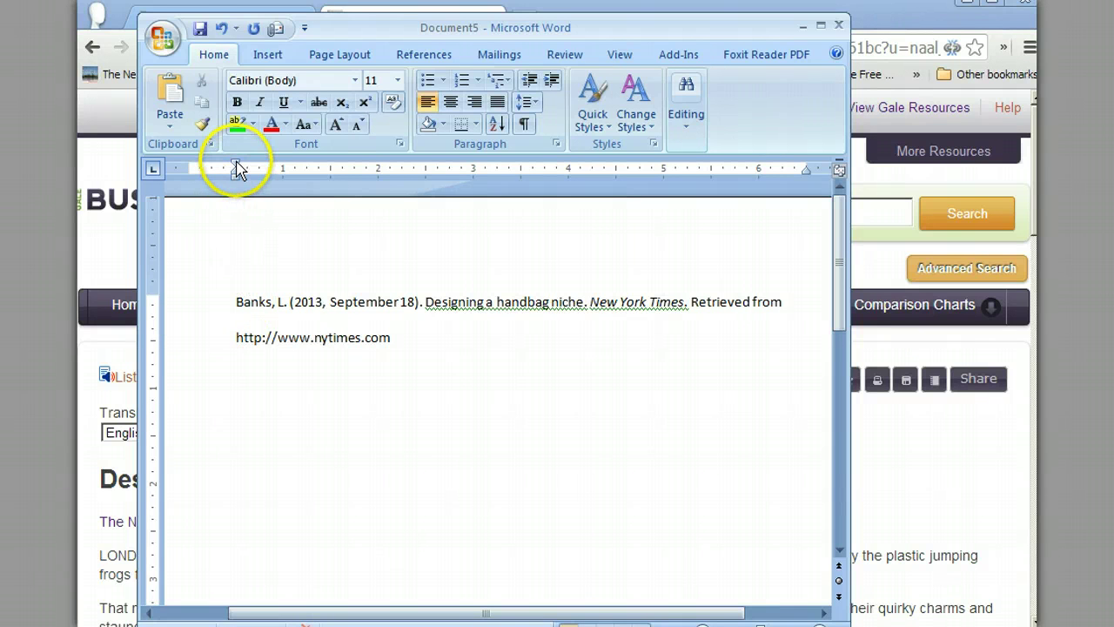
drag(235, 166, 188, 166)
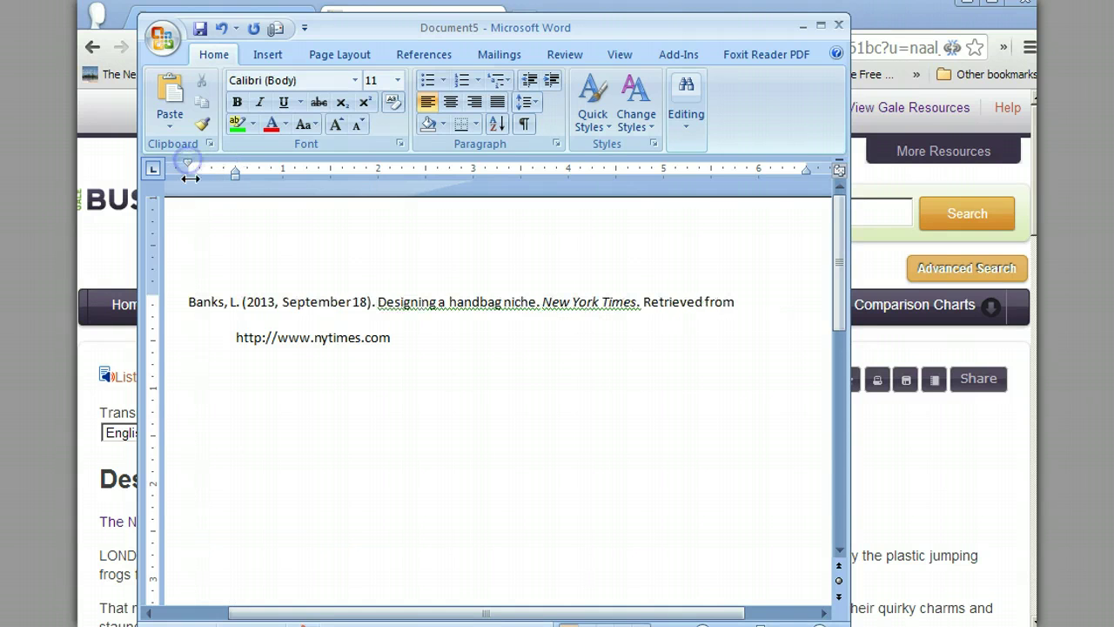
click(442, 336)
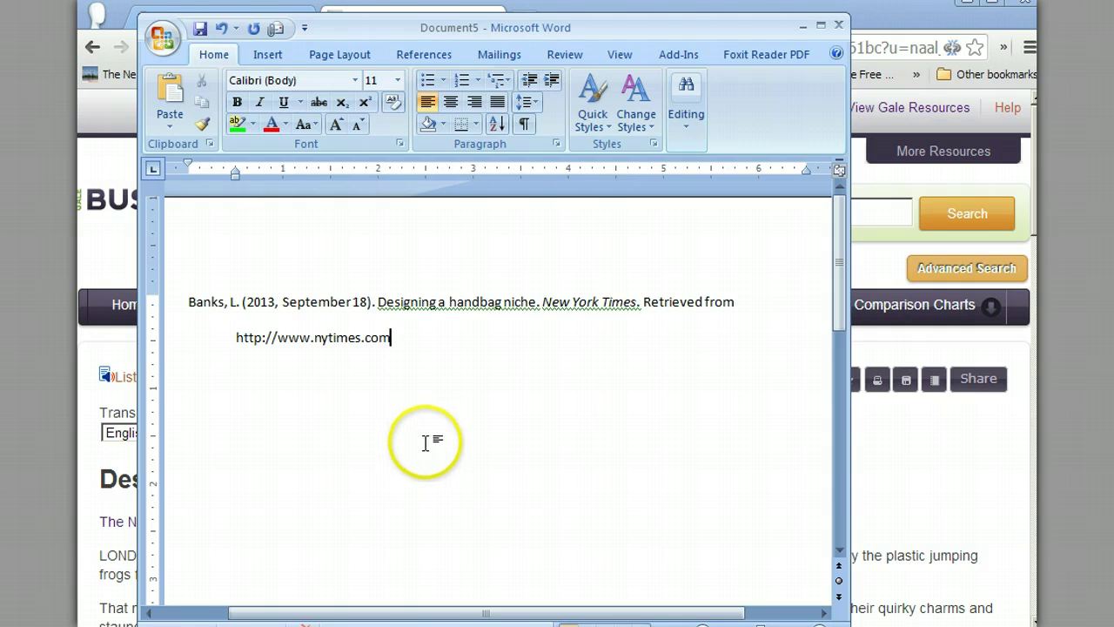
Step: Minimize the Word document and return to the article page in the browser
click(803, 26)
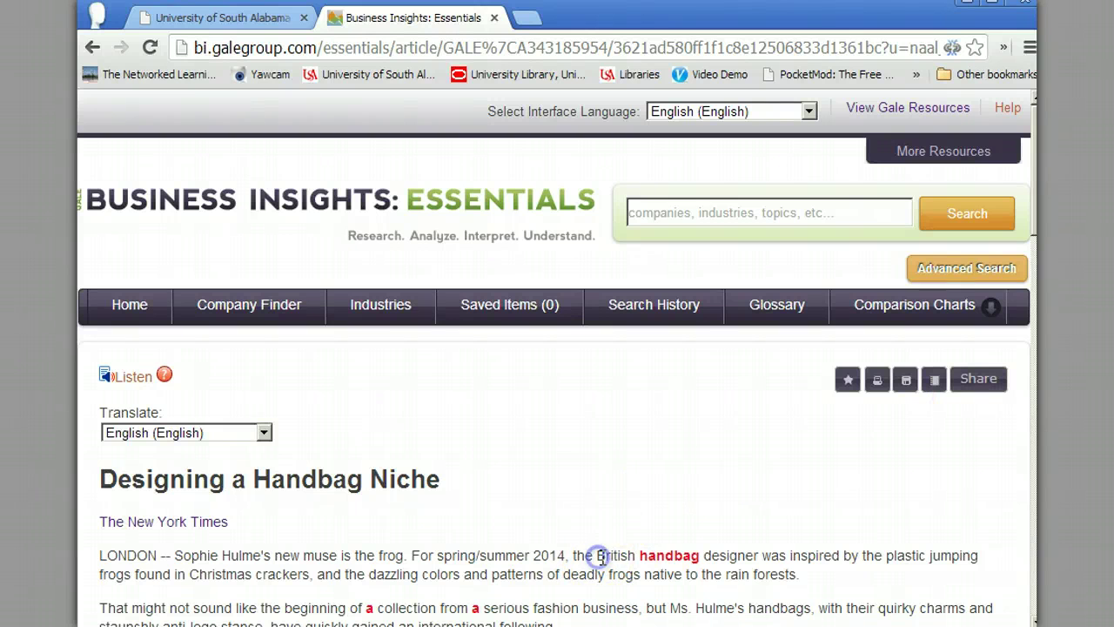
click(647, 450)
click(433, 484)
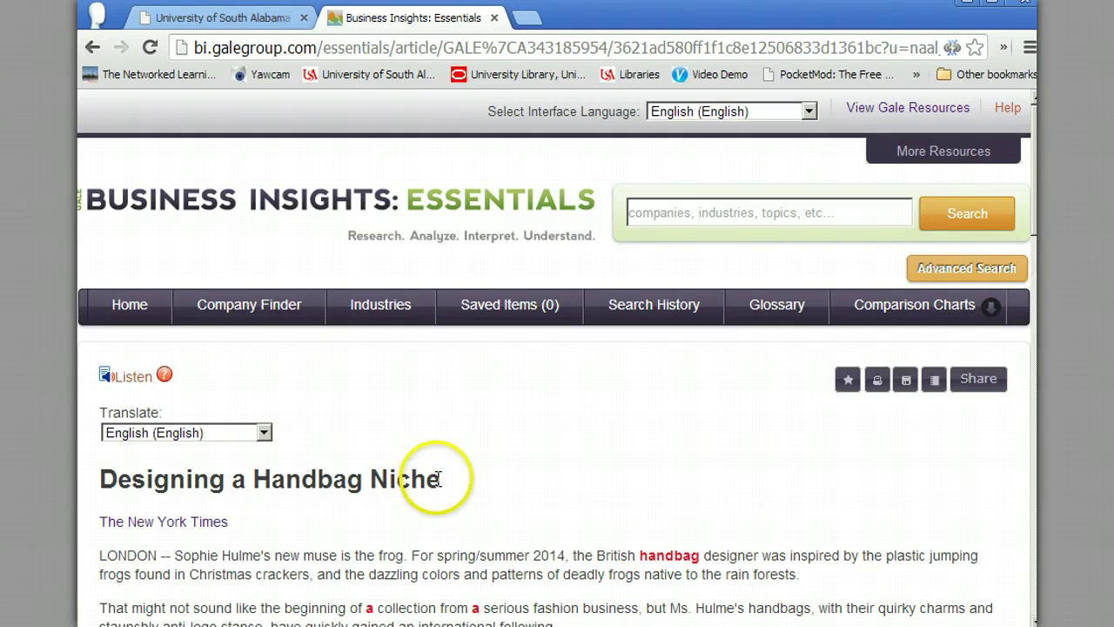